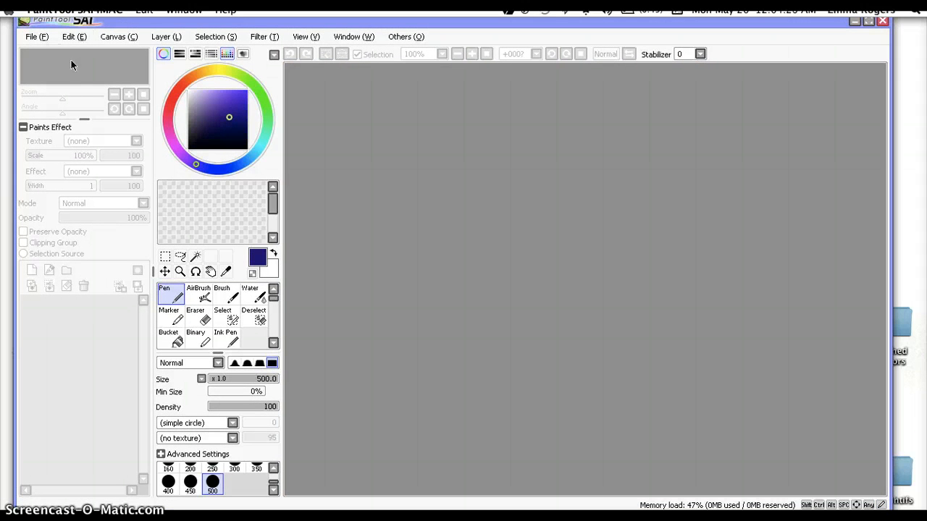
Step: Create a new canvas 4000 pixels wide and 4000 pixels high
{"action": "left_click", "coordinate": [36, 36]}
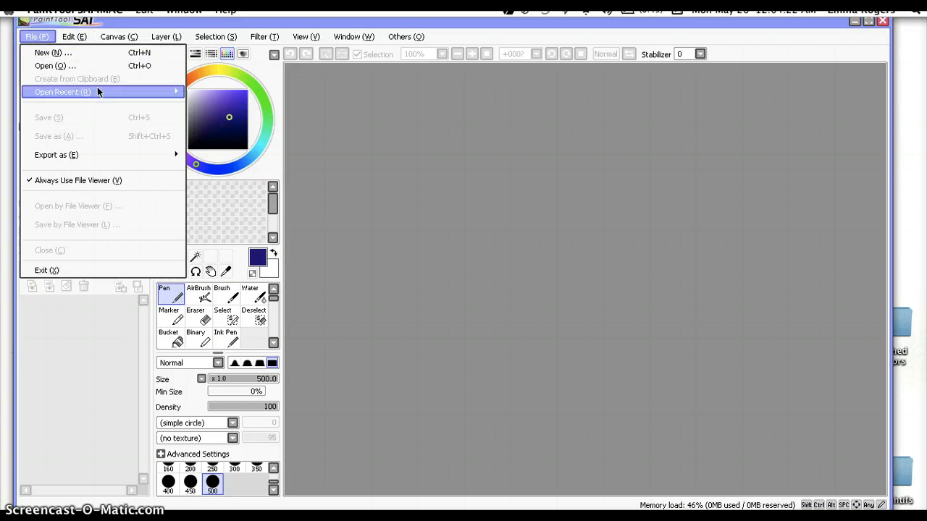
{"action": "left_click", "coordinate": [52, 53]}
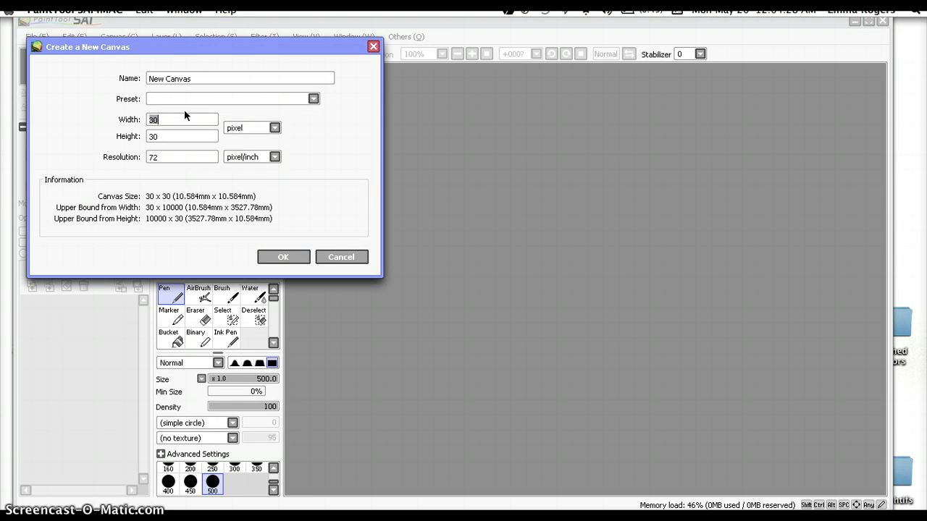
{"action": "type", "text": "4000"}
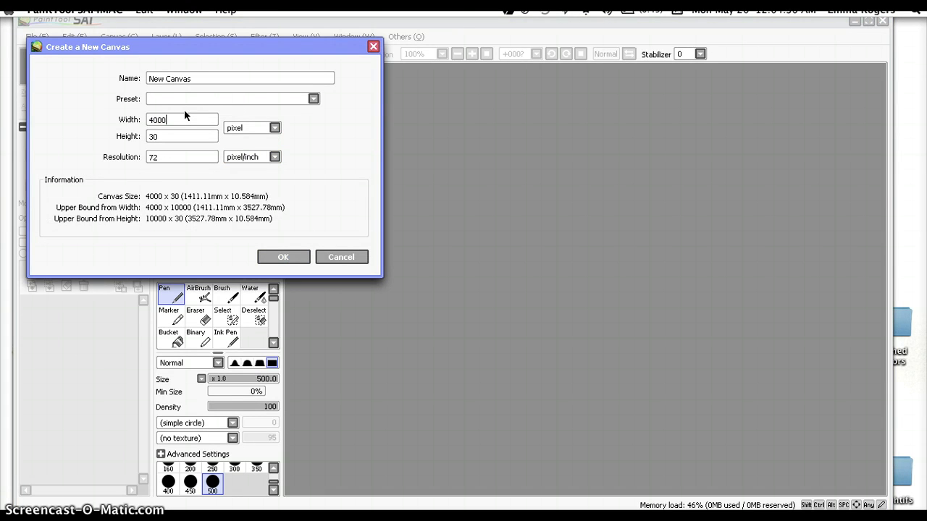
{"action": "key", "text": "Tab"}
{"action": "type", "text": "4000"}
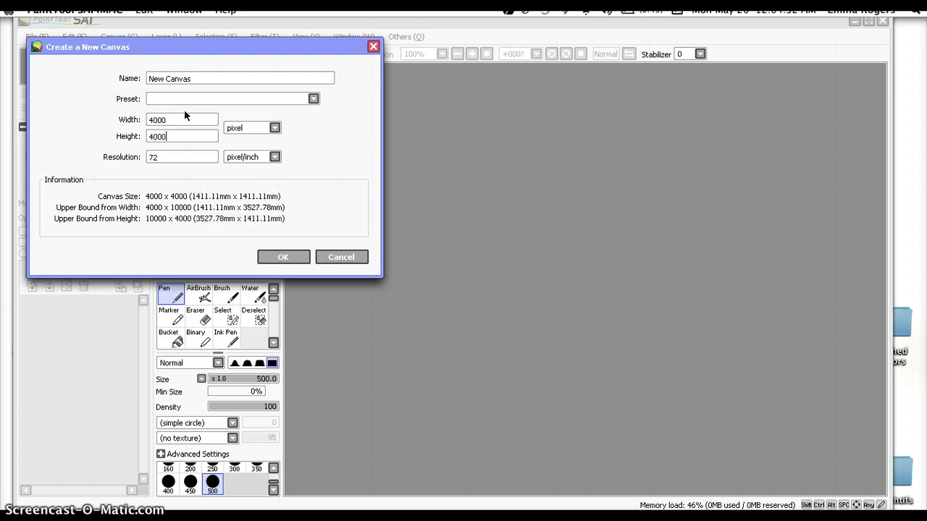
{"action": "key", "text": "Return"}
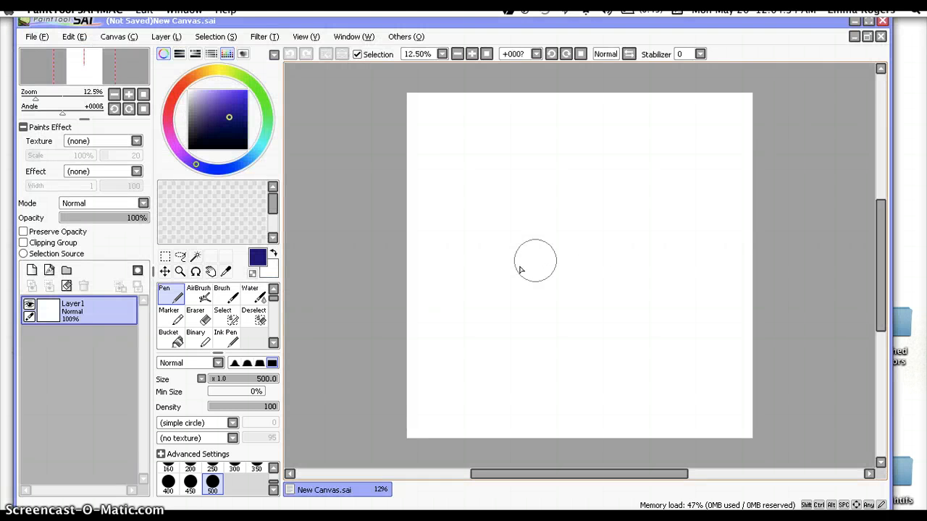
Step: Add a linework layer above Layer1 and set its black Pen to size 8
{"action": "mouse_move", "coordinate": [446, 507]}
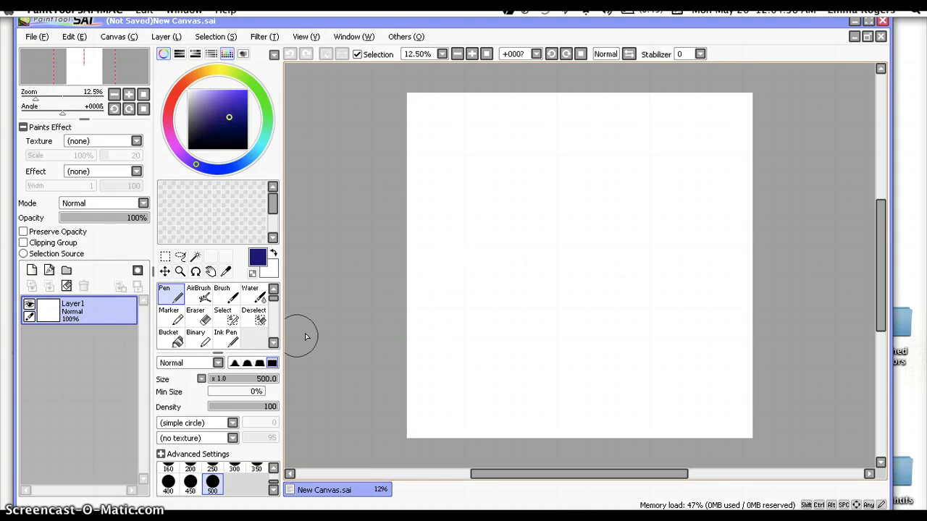
{"action": "left_click", "coordinate": [48, 271]}
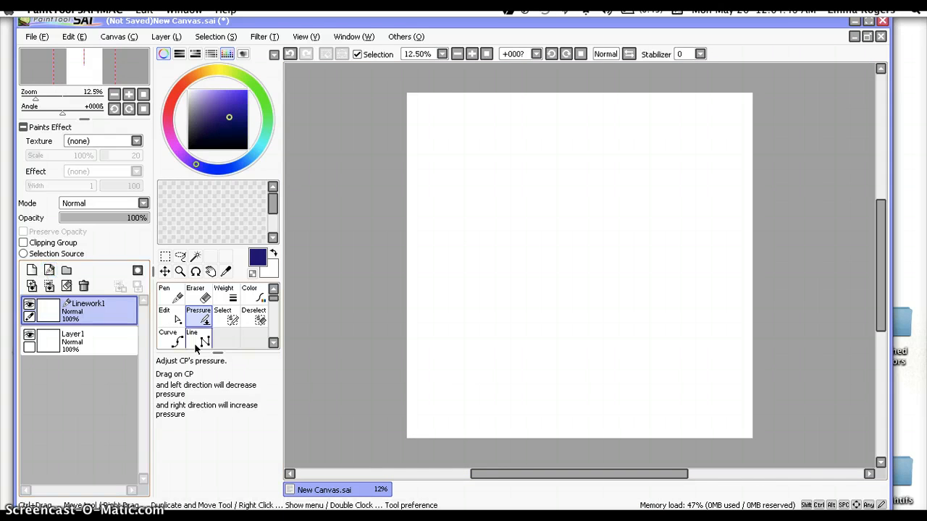
{"action": "left_click", "coordinate": [165, 319]}
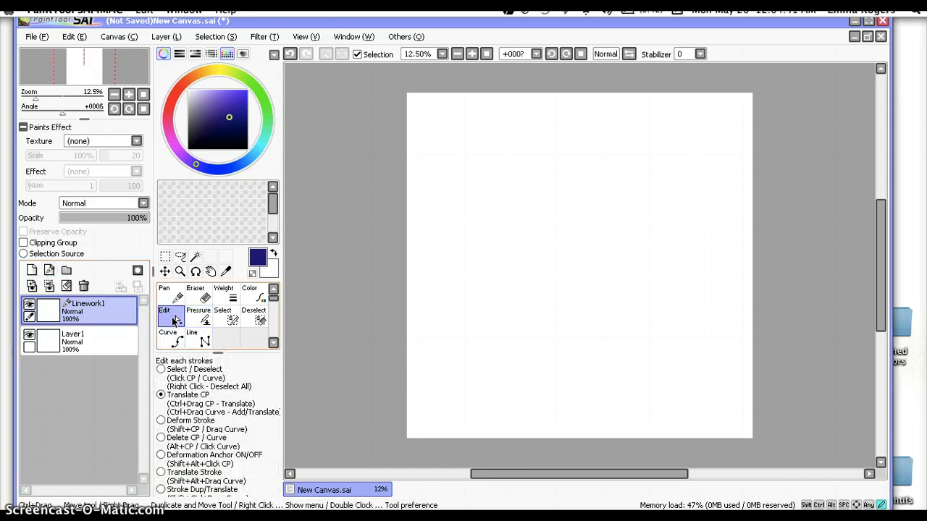
{"action": "left_click", "coordinate": [472, 53]}
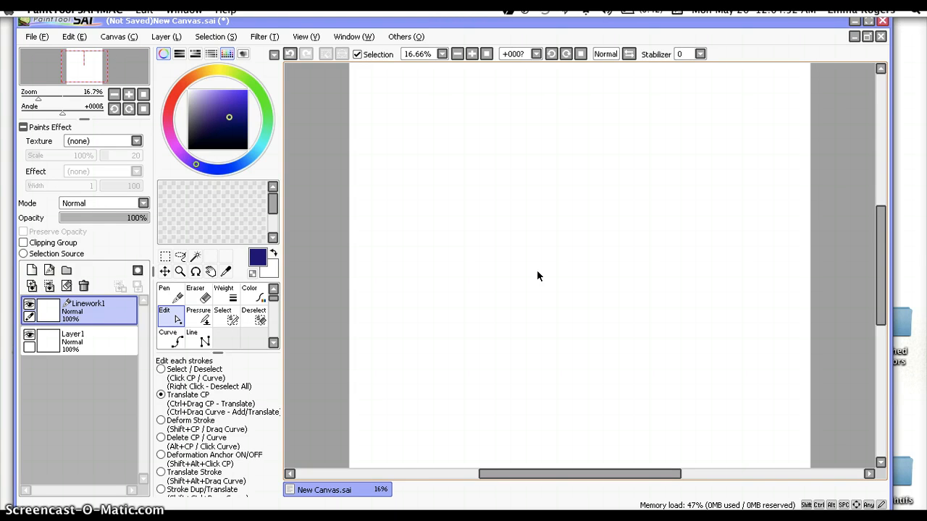
{"action": "left_click", "coordinate": [172, 300]}
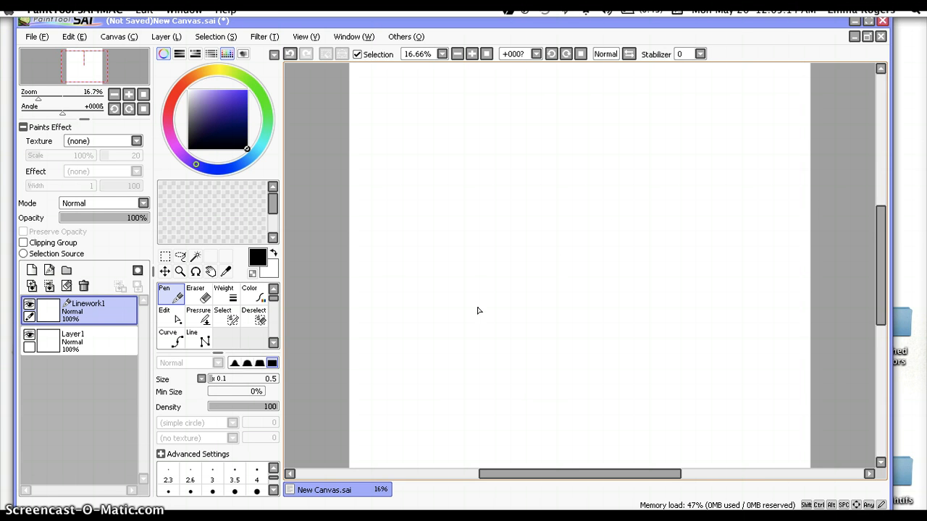
{"action": "left_click", "coordinate": [257, 474]}
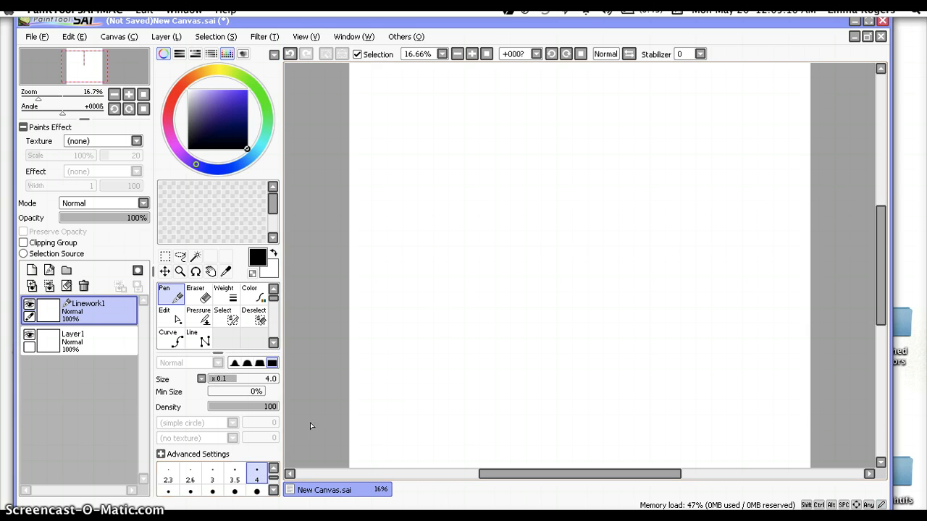
{"action": "mouse_move", "coordinate": [435, 321]}
{"action": "left_mouse_down"}
{"action": "mouse_move", "coordinate": [447, 295]}
{"action": "mouse_move", "coordinate": [459, 317]}
{"action": "left_mouse_up"}
{"action": "left_click", "coordinate": [290, 53]}
{"action": "left_click", "coordinate": [273, 490]}
{"action": "left_click", "coordinate": [234, 473]}
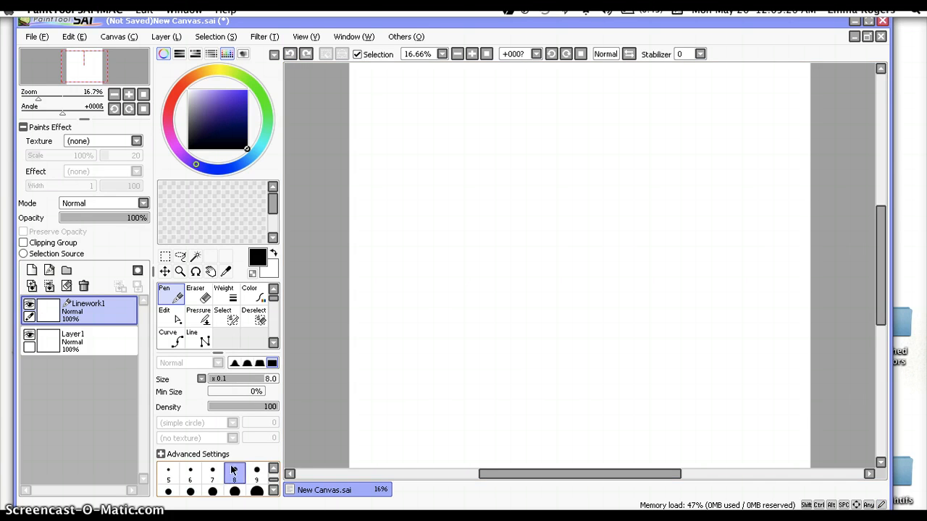
Step: Sketch the wing's S-curved upper edge with overlapping black strokes, from the low base up to the raised wing tip
{"action": "mouse_move", "coordinate": [448, 324]}
{"action": "left_mouse_down"}
{"action": "mouse_move", "coordinate": [486, 293]}
{"action": "mouse_move", "coordinate": [497, 302]}
{"action": "mouse_move", "coordinate": [484, 306]}
{"action": "mouse_move", "coordinate": [538, 268]}
{"action": "mouse_move", "coordinate": [518, 290]}
{"action": "mouse_move", "coordinate": [560, 225]}
{"action": "left_mouse_up"}
{"action": "left_click_drag", "start_coordinate": [525, 283], "coordinate": [567, 210]}
{"action": "mouse_move", "coordinate": [548, 251]}
{"action": "left_mouse_down"}
{"action": "mouse_move", "coordinate": [566, 210]}
{"action": "mouse_move", "coordinate": [587, 200]}
{"action": "left_mouse_up"}
{"action": "left_click_drag", "start_coordinate": [556, 233], "coordinate": [607, 194]}
{"action": "left_click_drag", "start_coordinate": [574, 198], "coordinate": [695, 173]}
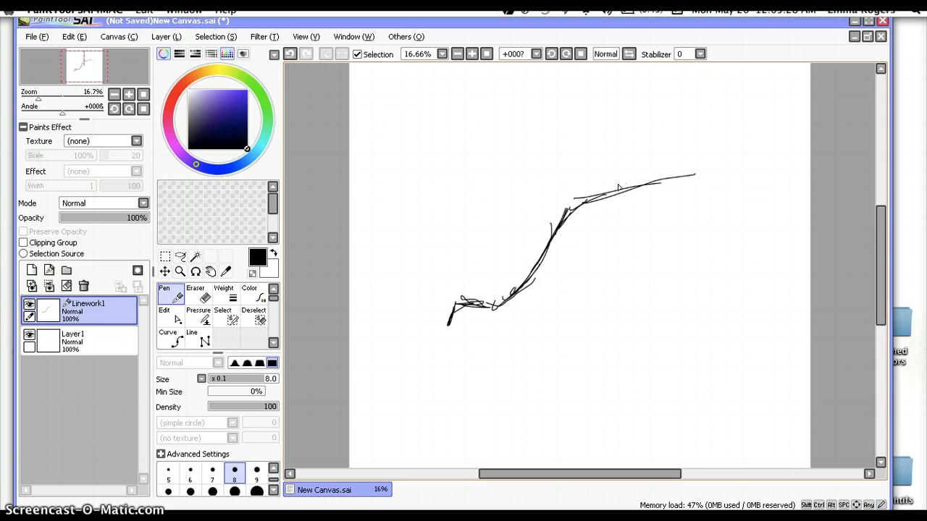
{"action": "left_click_drag", "start_coordinate": [618, 187], "coordinate": [720, 174]}
{"action": "mouse_move", "coordinate": [658, 179]}
{"action": "left_mouse_down"}
{"action": "mouse_move", "coordinate": [562, 225]}
{"action": "mouse_move", "coordinate": [734, 170]}
{"action": "left_mouse_up"}
{"action": "left_click_drag", "start_coordinate": [701, 180], "coordinate": [744, 175]}
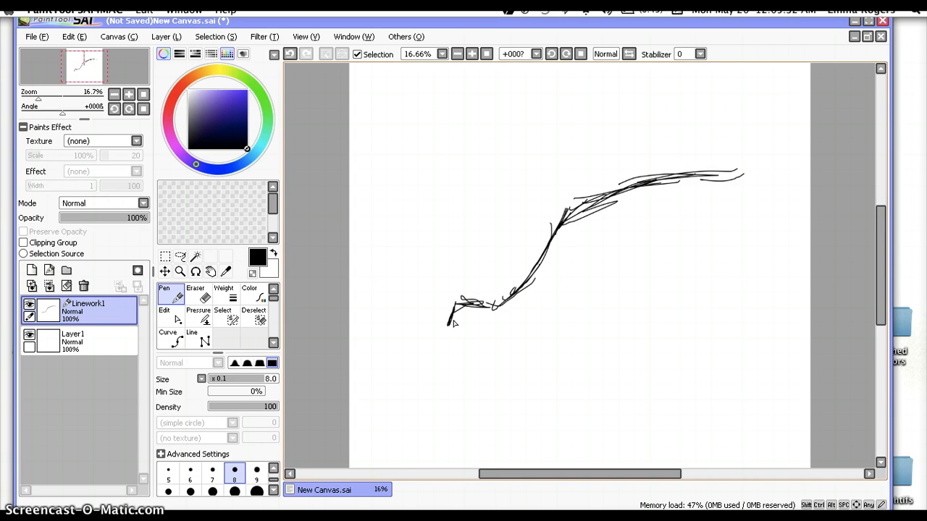
{"action": "mouse_move", "coordinate": [450, 319]}
{"action": "left_mouse_down"}
{"action": "mouse_move", "coordinate": [446, 326]}
{"action": "mouse_move", "coordinate": [486, 307]}
{"action": "mouse_move", "coordinate": [458, 302]}
{"action": "left_mouse_up"}
{"action": "mouse_move", "coordinate": [452, 314]}
{"action": "left_mouse_down"}
{"action": "mouse_move", "coordinate": [447, 329]}
{"action": "mouse_move", "coordinate": [473, 305]}
{"action": "mouse_move", "coordinate": [448, 329]}
{"action": "mouse_move", "coordinate": [524, 297]}
{"action": "mouse_move", "coordinate": [536, 266]}
{"action": "left_mouse_up"}
{"action": "left_click_drag", "start_coordinate": [510, 297], "coordinate": [559, 229]}
{"action": "mouse_move", "coordinate": [538, 267]}
{"action": "left_mouse_down"}
{"action": "mouse_move", "coordinate": [576, 202]}
{"action": "mouse_move", "coordinate": [693, 164]}
{"action": "left_mouse_up"}
{"action": "mouse_move", "coordinate": [691, 162]}
{"action": "left_mouse_down"}
{"action": "mouse_move", "coordinate": [720, 161]}
{"action": "mouse_move", "coordinate": [618, 186]}
{"action": "left_mouse_up"}
{"action": "mouse_move", "coordinate": [627, 181]}
{"action": "left_mouse_down"}
{"action": "mouse_move", "coordinate": [584, 209]}
{"action": "mouse_move", "coordinate": [507, 302]}
{"action": "mouse_move", "coordinate": [477, 316]}
{"action": "mouse_move", "coordinate": [547, 243]}
{"action": "left_mouse_up"}
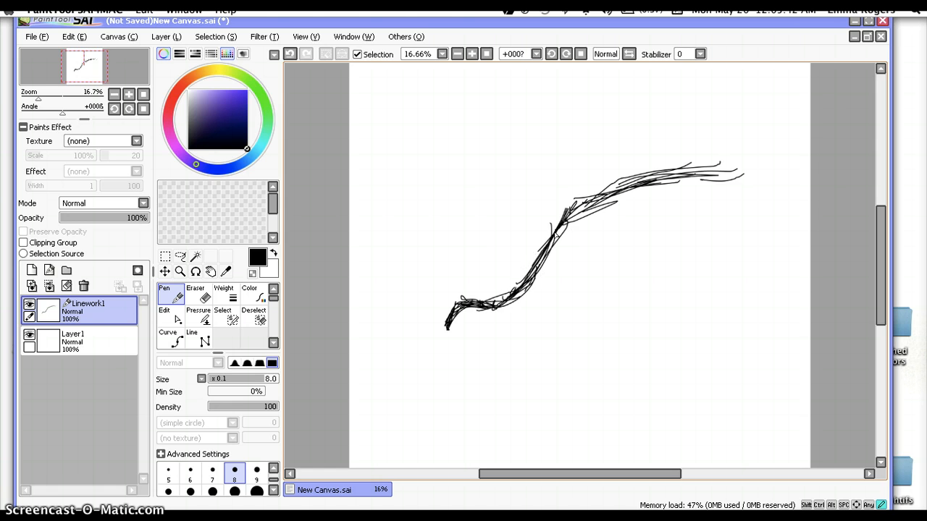
Step: Sketch jagged feather tips along the wing's outer and lower edges and add inner rows of feathers
{"action": "left_click_drag", "start_coordinate": [689, 210], "coordinate": [720, 186]}
{"action": "mouse_move", "coordinate": [664, 223]}
{"action": "left_mouse_down"}
{"action": "mouse_move", "coordinate": [714, 183]}
{"action": "mouse_move", "coordinate": [633, 238]}
{"action": "left_mouse_up"}
{"action": "mouse_move", "coordinate": [682, 189]}
{"action": "left_mouse_down"}
{"action": "mouse_move", "coordinate": [632, 239]}
{"action": "mouse_move", "coordinate": [721, 218]}
{"action": "mouse_move", "coordinate": [737, 225]}
{"action": "left_mouse_up"}
{"action": "mouse_move", "coordinate": [739, 226]}
{"action": "left_mouse_down"}
{"action": "mouse_move", "coordinate": [646, 273]}
{"action": "mouse_move", "coordinate": [739, 255]}
{"action": "mouse_move", "coordinate": [664, 294]}
{"action": "mouse_move", "coordinate": [720, 354]}
{"action": "left_mouse_up"}
{"action": "mouse_move", "coordinate": [688, 333]}
{"action": "left_mouse_down"}
{"action": "mouse_move", "coordinate": [689, 357]}
{"action": "mouse_move", "coordinate": [631, 344]}
{"action": "mouse_move", "coordinate": [630, 404]}
{"action": "mouse_move", "coordinate": [568, 350]}
{"action": "mouse_move", "coordinate": [618, 414]}
{"action": "left_mouse_up"}
{"action": "mouse_move", "coordinate": [580, 389]}
{"action": "left_mouse_down"}
{"action": "mouse_move", "coordinate": [543, 357]}
{"action": "mouse_move", "coordinate": [540, 407]}
{"action": "left_mouse_up"}
{"action": "left_click_drag", "start_coordinate": [540, 362], "coordinate": [535, 405]}
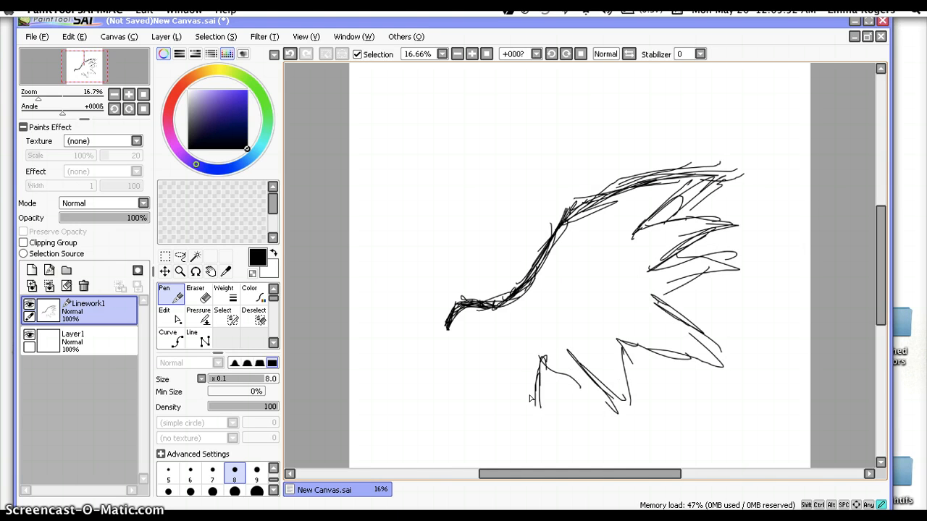
{"action": "mouse_move", "coordinate": [511, 344]}
{"action": "left_mouse_down"}
{"action": "mouse_move", "coordinate": [523, 394]}
{"action": "mouse_move", "coordinate": [506, 345]}
{"action": "mouse_move", "coordinate": [524, 394]}
{"action": "mouse_move", "coordinate": [487, 347]}
{"action": "mouse_move", "coordinate": [483, 373]}
{"action": "mouse_move", "coordinate": [470, 348]}
{"action": "mouse_move", "coordinate": [444, 331]}
{"action": "left_mouse_up"}
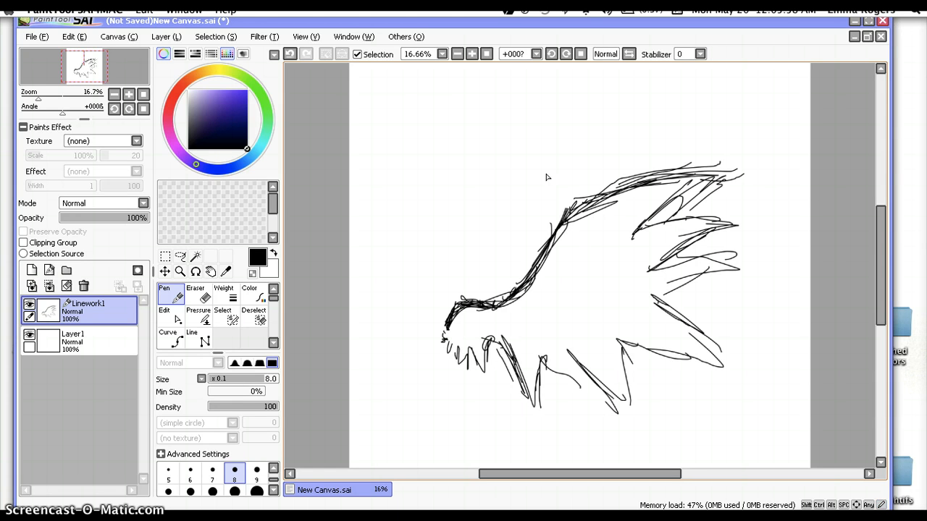
{"action": "mouse_move", "coordinate": [580, 225]}
{"action": "left_mouse_down"}
{"action": "mouse_move", "coordinate": [615, 174]}
{"action": "mouse_move", "coordinate": [592, 226]}
{"action": "mouse_move", "coordinate": [644, 236]}
{"action": "mouse_move", "coordinate": [572, 281]}
{"action": "mouse_move", "coordinate": [619, 293]}
{"action": "mouse_move", "coordinate": [556, 297]}
{"action": "mouse_move", "coordinate": [591, 310]}
{"action": "mouse_move", "coordinate": [514, 330]}
{"action": "mouse_move", "coordinate": [498, 314]}
{"action": "mouse_move", "coordinate": [519, 356]}
{"action": "mouse_move", "coordinate": [481, 327]}
{"action": "mouse_move", "coordinate": [466, 352]}
{"action": "mouse_move", "coordinate": [461, 318]}
{"action": "mouse_move", "coordinate": [451, 338]}
{"action": "mouse_move", "coordinate": [456, 326]}
{"action": "mouse_move", "coordinate": [440, 335]}
{"action": "left_mouse_up"}
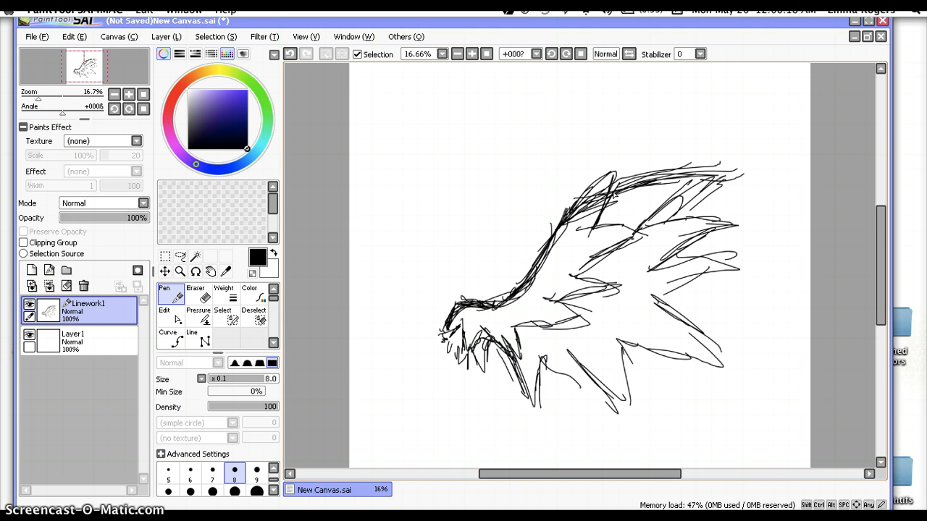
{"action": "mouse_move", "coordinate": [615, 194]}
{"action": "left_mouse_down"}
{"action": "mouse_move", "coordinate": [655, 170]}
{"action": "mouse_move", "coordinate": [637, 206]}
{"action": "mouse_move", "coordinate": [684, 217]}
{"action": "mouse_move", "coordinate": [628, 277]}
{"action": "mouse_move", "coordinate": [673, 301]}
{"action": "mouse_move", "coordinate": [641, 317]}
{"action": "mouse_move", "coordinate": [622, 313]}
{"action": "mouse_move", "coordinate": [611, 358]}
{"action": "mouse_move", "coordinate": [593, 337]}
{"action": "mouse_move", "coordinate": [564, 340]}
{"action": "mouse_move", "coordinate": [548, 373]}
{"action": "mouse_move", "coordinate": [520, 355]}
{"action": "mouse_move", "coordinate": [507, 383]}
{"action": "mouse_move", "coordinate": [492, 382]}
{"action": "mouse_move", "coordinate": [484, 347]}
{"action": "left_mouse_up"}
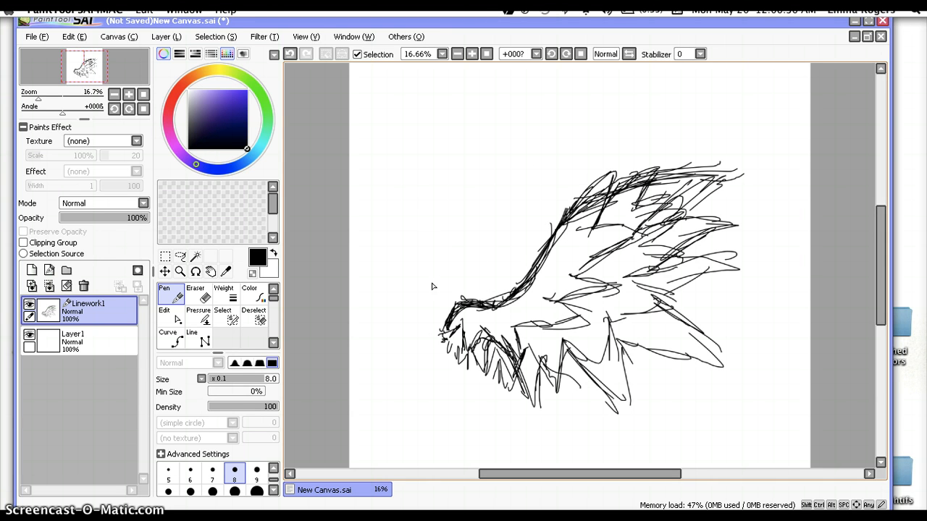
Step: Hide the wing's layer and sketch a rough head circle with overlapping strokes on a new linework layer
{"action": "left_click", "coordinate": [29, 305]}
{"action": "left_click", "coordinate": [49, 270]}
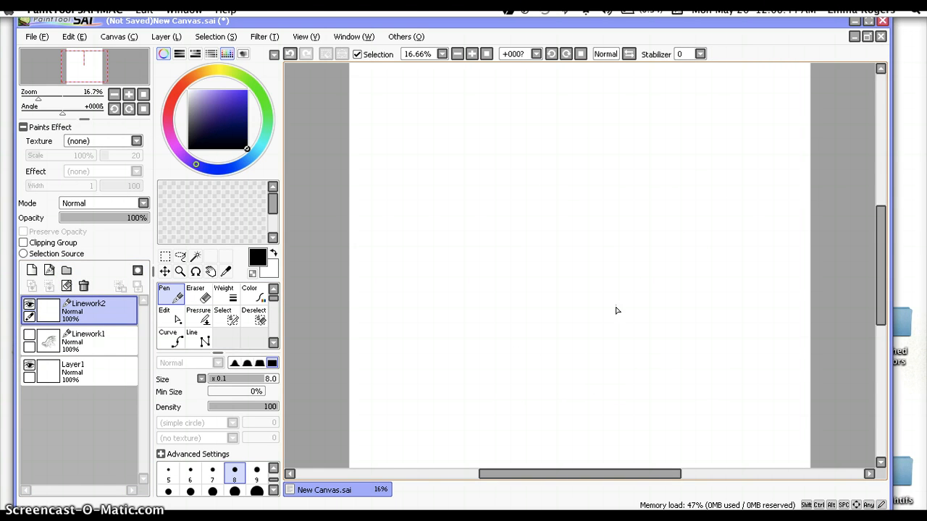
{"action": "left_click_drag", "start_coordinate": [541, 246], "coordinate": [529, 261]}
{"action": "mouse_move", "coordinate": [536, 190]}
{"action": "left_mouse_down"}
{"action": "mouse_move", "coordinate": [502, 263]}
{"action": "mouse_move", "coordinate": [557, 269]}
{"action": "mouse_move", "coordinate": [523, 290]}
{"action": "mouse_move", "coordinate": [530, 190]}
{"action": "mouse_move", "coordinate": [536, 290]}
{"action": "mouse_move", "coordinate": [516, 174]}
{"action": "mouse_move", "coordinate": [536, 286]}
{"action": "mouse_move", "coordinate": [574, 190]}
{"action": "mouse_move", "coordinate": [535, 265]}
{"action": "left_mouse_up"}
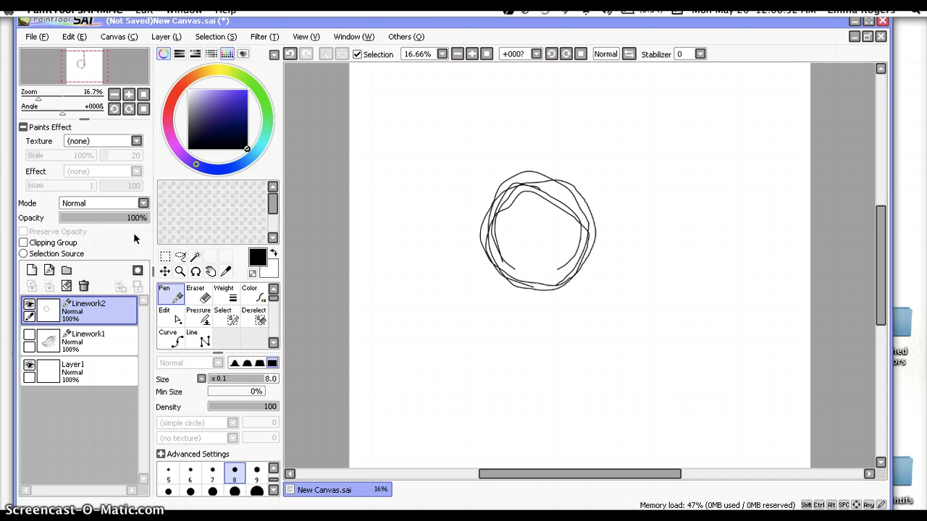
Step: Fade the head circle's layer to 48% opacity and sketch a pointed ear with an inner line on a new linework layer
{"action": "left_click_drag", "start_coordinate": [99, 218], "coordinate": [102, 215]}
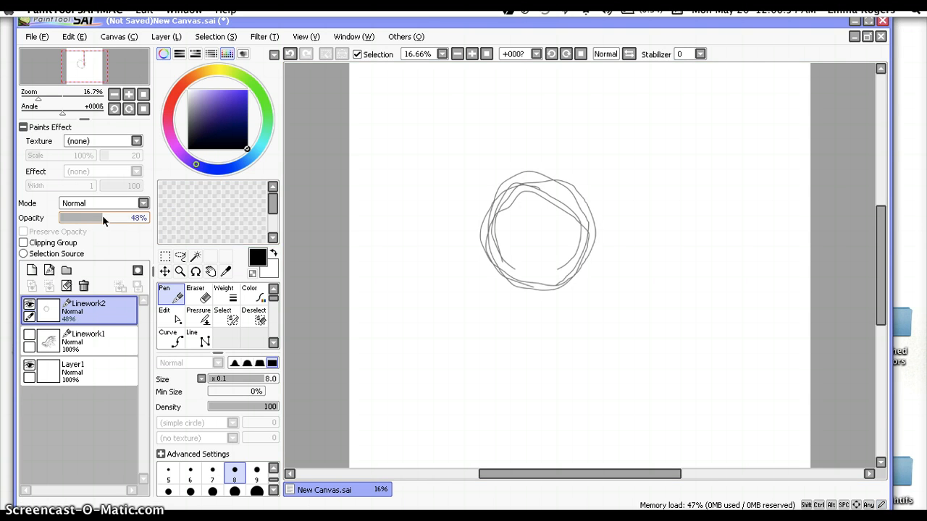
{"action": "left_click", "coordinate": [49, 270]}
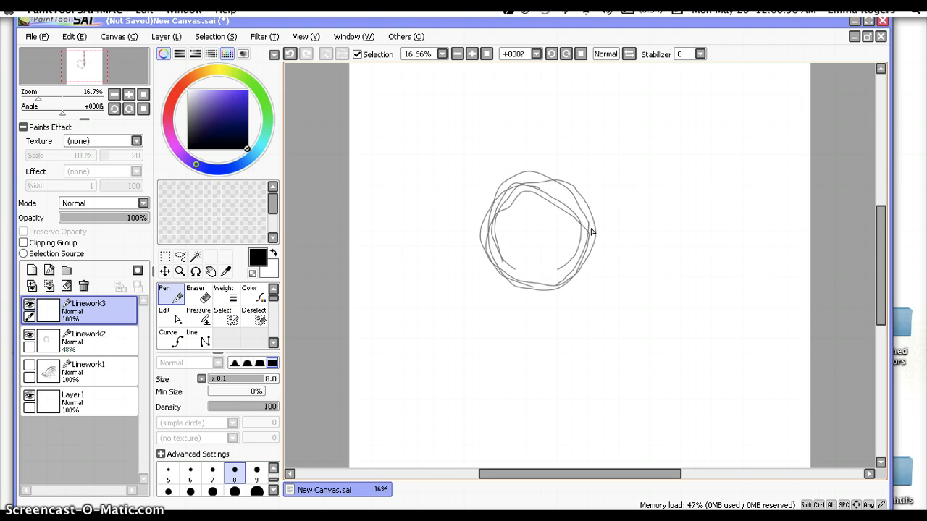
{"action": "mouse_move", "coordinate": [590, 235]}
{"action": "left_mouse_down"}
{"action": "mouse_move", "coordinate": [596, 219]}
{"action": "mouse_move", "coordinate": [584, 227]}
{"action": "mouse_move", "coordinate": [596, 194]}
{"action": "mouse_move", "coordinate": [589, 227]}
{"action": "mouse_move", "coordinate": [582, 171]}
{"action": "mouse_move", "coordinate": [599, 195]}
{"action": "mouse_move", "coordinate": [565, 145]}
{"action": "mouse_move", "coordinate": [554, 143]}
{"action": "mouse_move", "coordinate": [565, 141]}
{"action": "mouse_move", "coordinate": [554, 176]}
{"action": "mouse_move", "coordinate": [562, 210]}
{"action": "mouse_move", "coordinate": [556, 178]}
{"action": "left_mouse_up"}
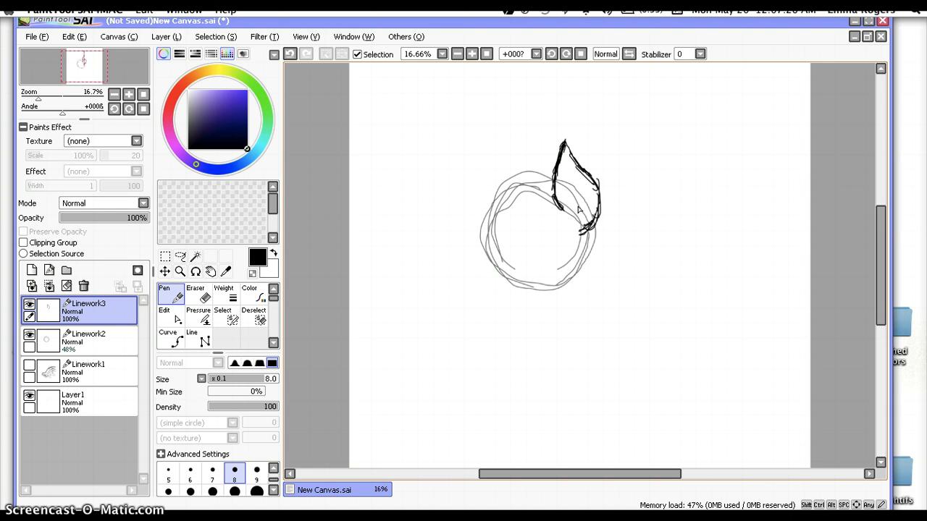
{"action": "mouse_move", "coordinate": [581, 190]}
{"action": "left_mouse_down"}
{"action": "mouse_move", "coordinate": [575, 222]}
{"action": "mouse_move", "coordinate": [578, 197]}
{"action": "left_mouse_up"}
{"action": "left_click_drag", "start_coordinate": [565, 164], "coordinate": [578, 197]}
Step: Sketch a slanted pointed horn rising from the head circle's upper left on the ear's layer
{"action": "left_click_drag", "start_coordinate": [505, 214], "coordinate": [525, 196]}
{"action": "left_click_drag", "start_coordinate": [523, 200], "coordinate": [474, 156]}
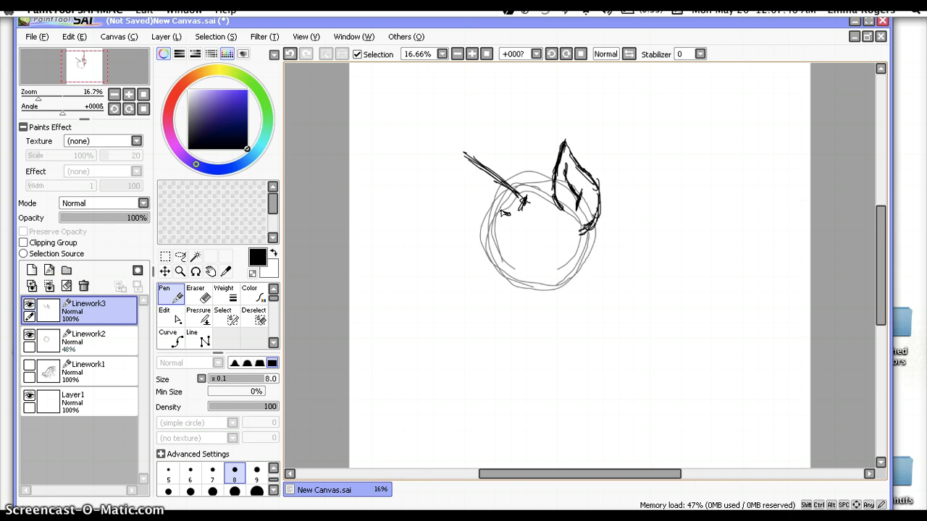
{"action": "left_click_drag", "start_coordinate": [504, 214], "coordinate": [464, 156]}
Step: Try drawing the horn's ring lines on a separate linework layer and discard that layer
{"action": "left_click", "coordinate": [48, 271]}
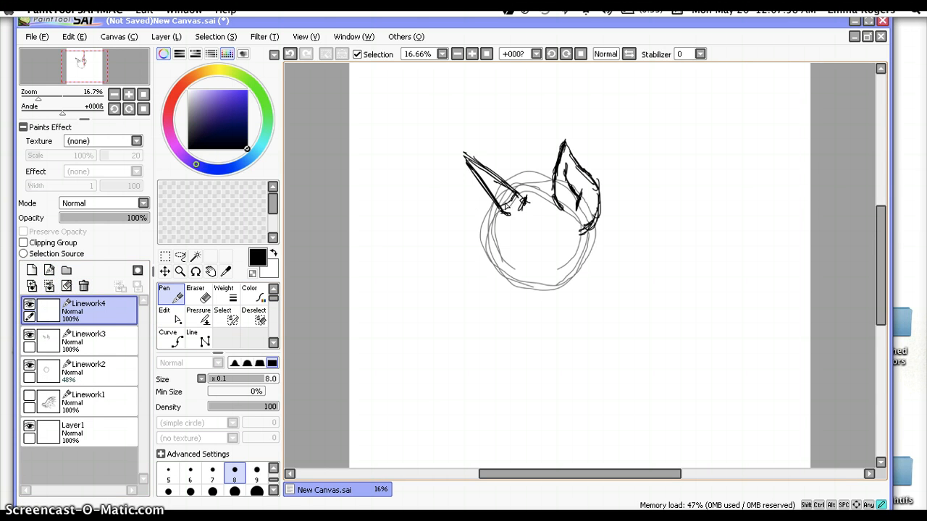
{"action": "mouse_move", "coordinate": [491, 193]}
{"action": "left_mouse_down"}
{"action": "mouse_move", "coordinate": [504, 186]}
{"action": "mouse_move", "coordinate": [480, 170]}
{"action": "left_mouse_up"}
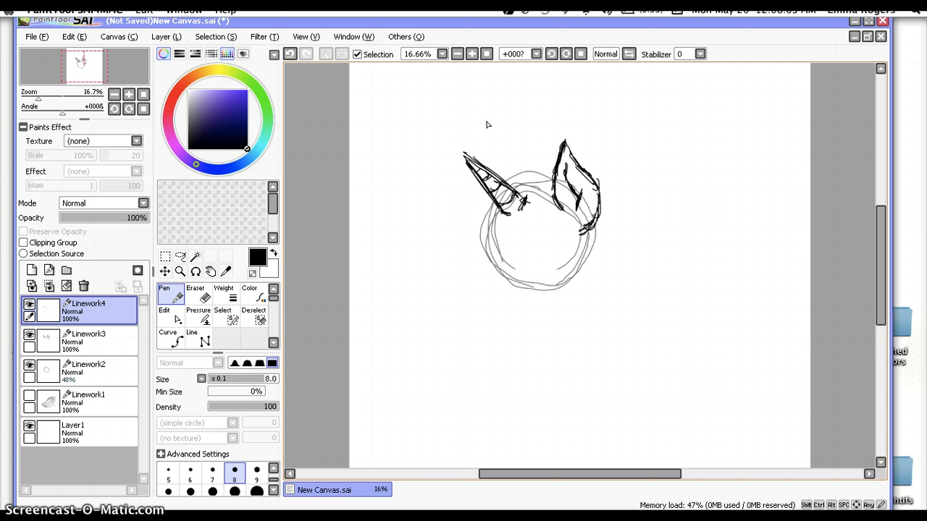
{"action": "left_click", "coordinate": [83, 286]}
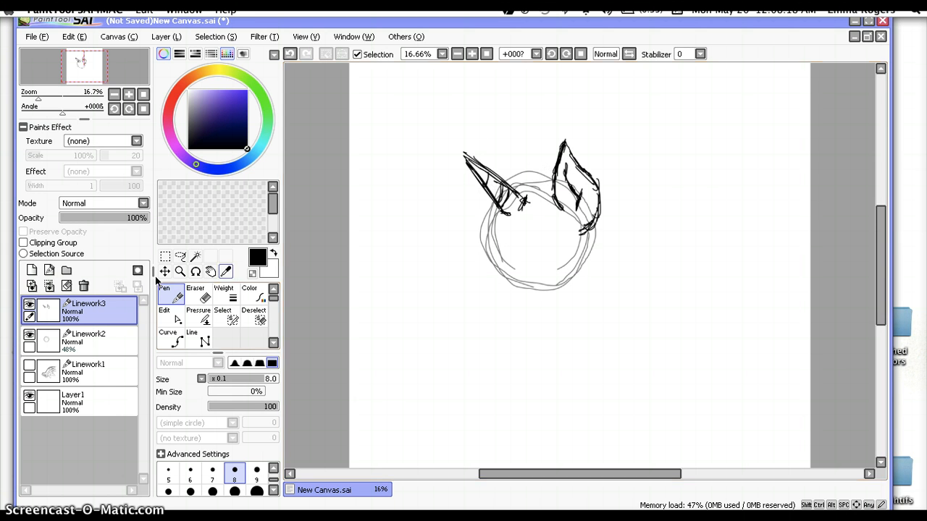
Step: Try sketching a detailed eye inside the head circle on a new linework layer and discard that layer
{"action": "left_click", "coordinate": [49, 270]}
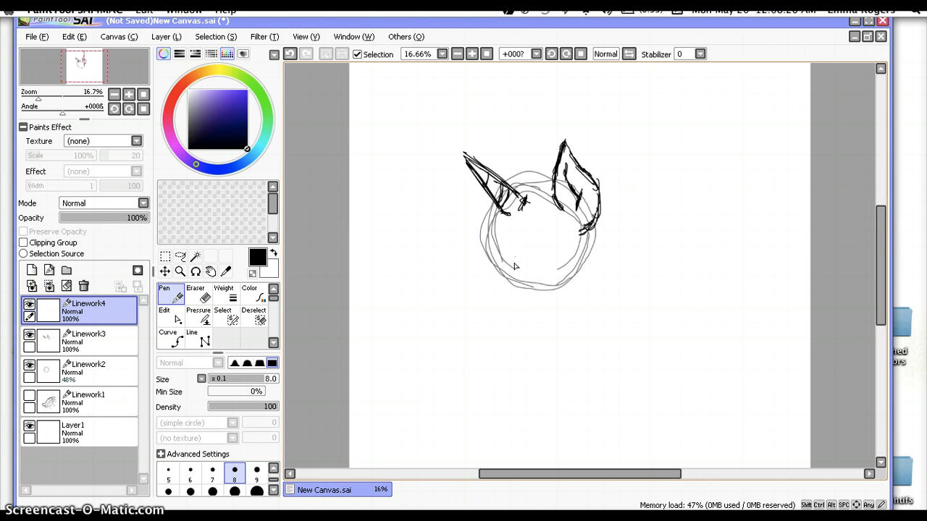
{"action": "mouse_move", "coordinate": [516, 263]}
{"action": "left_mouse_down"}
{"action": "mouse_move", "coordinate": [520, 247]}
{"action": "mouse_move", "coordinate": [553, 232]}
{"action": "mouse_move", "coordinate": [523, 242]}
{"action": "mouse_move", "coordinate": [514, 263]}
{"action": "mouse_move", "coordinate": [522, 272]}
{"action": "mouse_move", "coordinate": [557, 253]}
{"action": "mouse_move", "coordinate": [525, 270]}
{"action": "mouse_move", "coordinate": [531, 248]}
{"action": "mouse_move", "coordinate": [515, 261]}
{"action": "mouse_move", "coordinate": [552, 240]}
{"action": "mouse_move", "coordinate": [530, 243]}
{"action": "left_mouse_up"}
{"action": "mouse_move", "coordinate": [530, 243]}
{"action": "left_mouse_down"}
{"action": "mouse_move", "coordinate": [559, 232]}
{"action": "mouse_move", "coordinate": [537, 238]}
{"action": "left_mouse_up"}
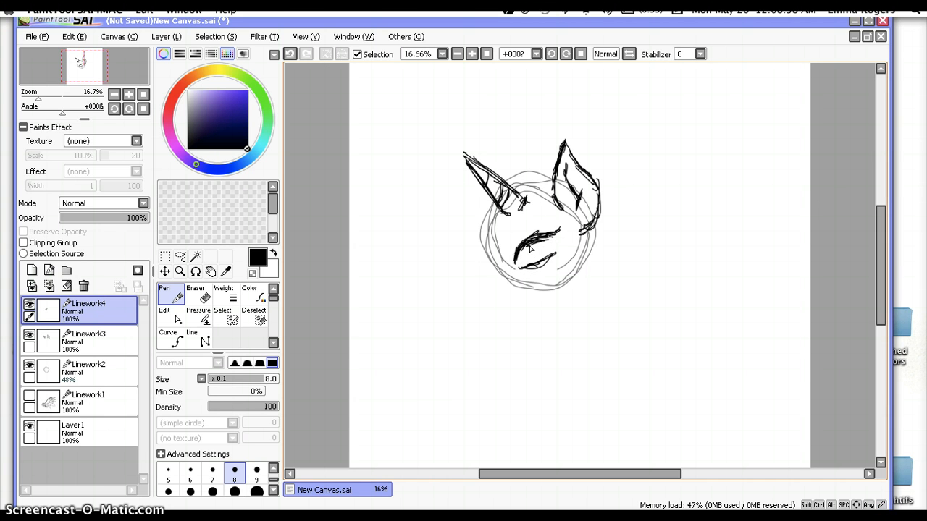
{"action": "mouse_move", "coordinate": [520, 249]}
{"action": "left_mouse_down"}
{"action": "mouse_move", "coordinate": [533, 268]}
{"action": "mouse_move", "coordinate": [544, 245]}
{"action": "mouse_move", "coordinate": [541, 268]}
{"action": "mouse_move", "coordinate": [523, 266]}
{"action": "left_mouse_up"}
{"action": "key", "text": "ctrl+z"}
{"action": "key", "text": "ctrl+z"}
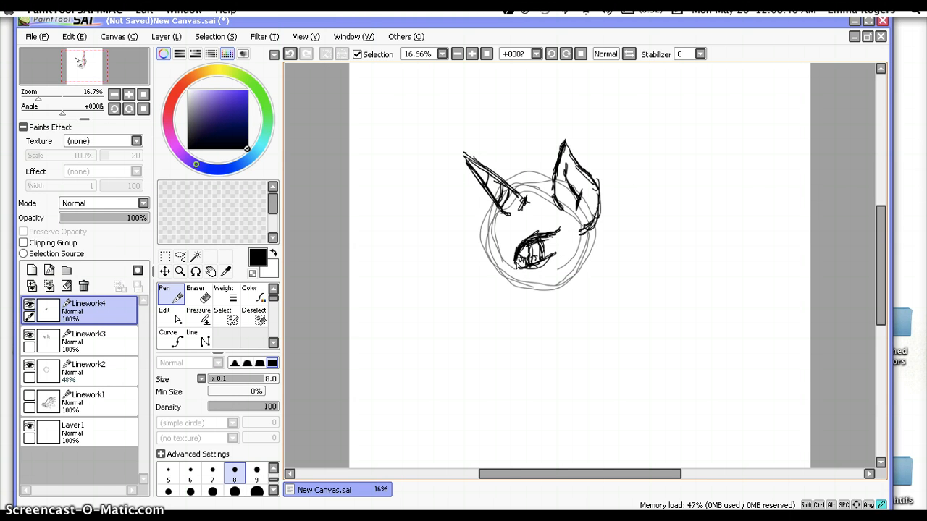
{"action": "left_click", "coordinate": [84, 285]}
Step: Sketch the eye's curved upper and lower lid lines inside the head circle on a new linework layer
{"action": "left_click", "coordinate": [50, 272]}
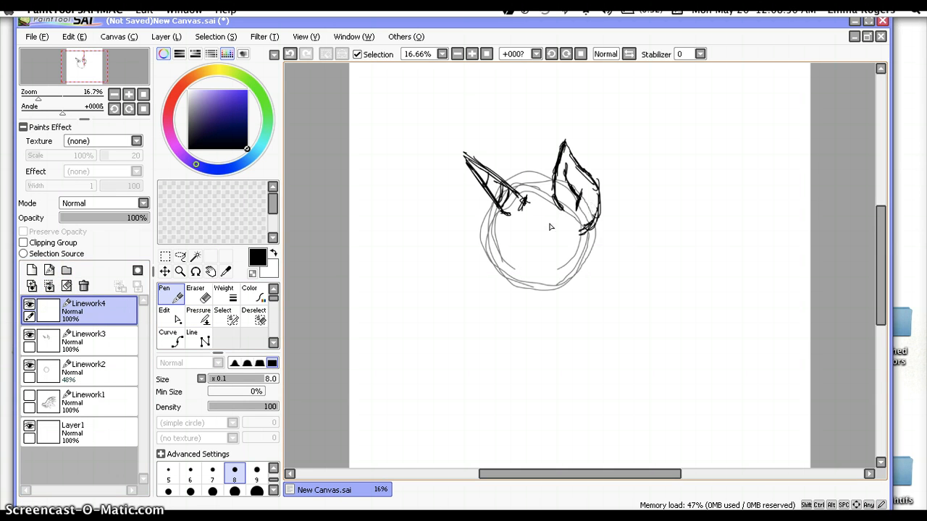
{"action": "mouse_move", "coordinate": [543, 230]}
{"action": "left_mouse_down"}
{"action": "mouse_move", "coordinate": [513, 255]}
{"action": "mouse_move", "coordinate": [522, 268]}
{"action": "mouse_move", "coordinate": [556, 250]}
{"action": "left_mouse_up"}
Step: Try drawing the iris and highlights between the lid lines on a separate linework layer and discard that layer
{"action": "left_click", "coordinate": [31, 270]}
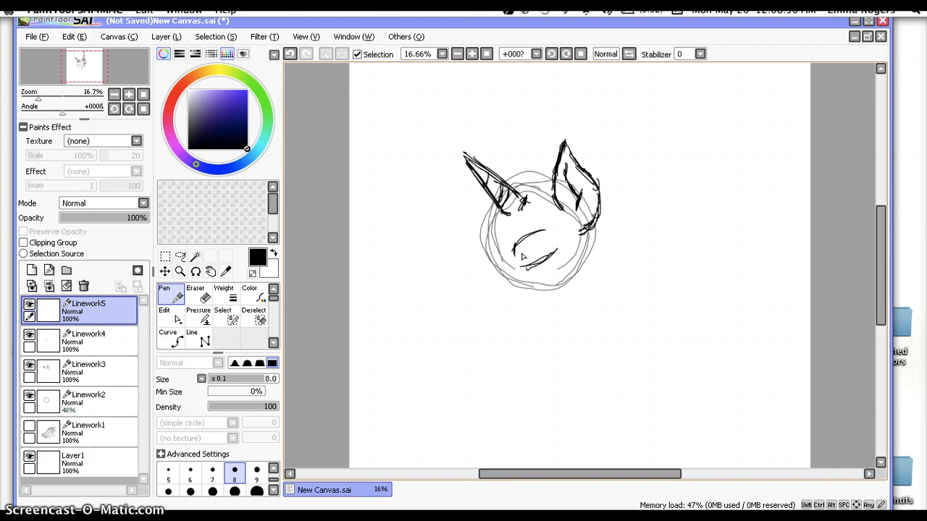
{"action": "mouse_move", "coordinate": [520, 243]}
{"action": "left_mouse_down"}
{"action": "mouse_move", "coordinate": [528, 268]}
{"action": "mouse_move", "coordinate": [540, 243]}
{"action": "mouse_move", "coordinate": [541, 266]}
{"action": "left_mouse_up"}
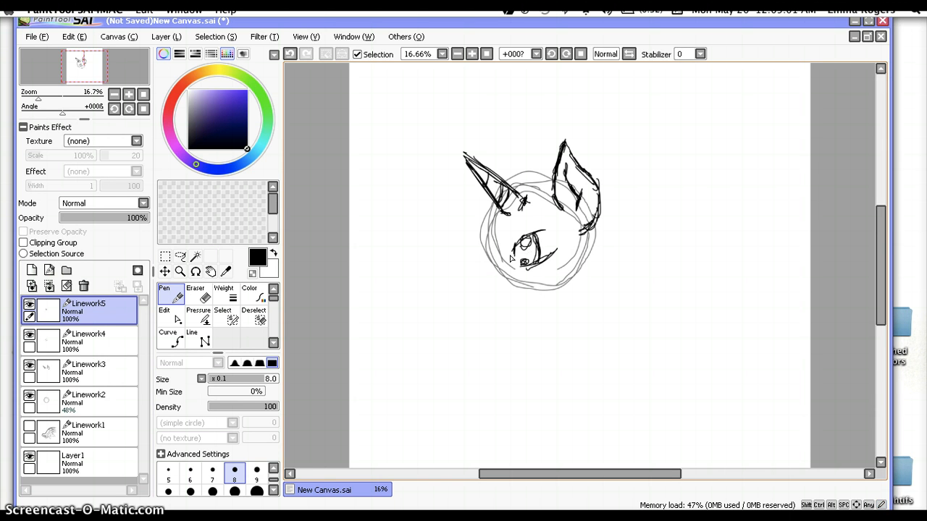
{"action": "left_click", "coordinate": [83, 286]}
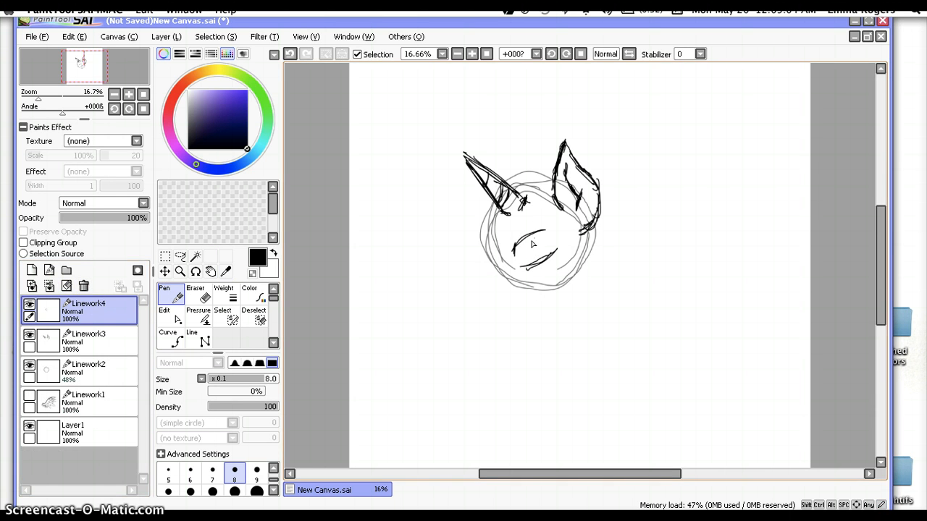
Step: Try drawing the iris with round highlights between the lid lines on a new linework layer, and discard that layer
{"action": "left_click", "coordinate": [49, 270]}
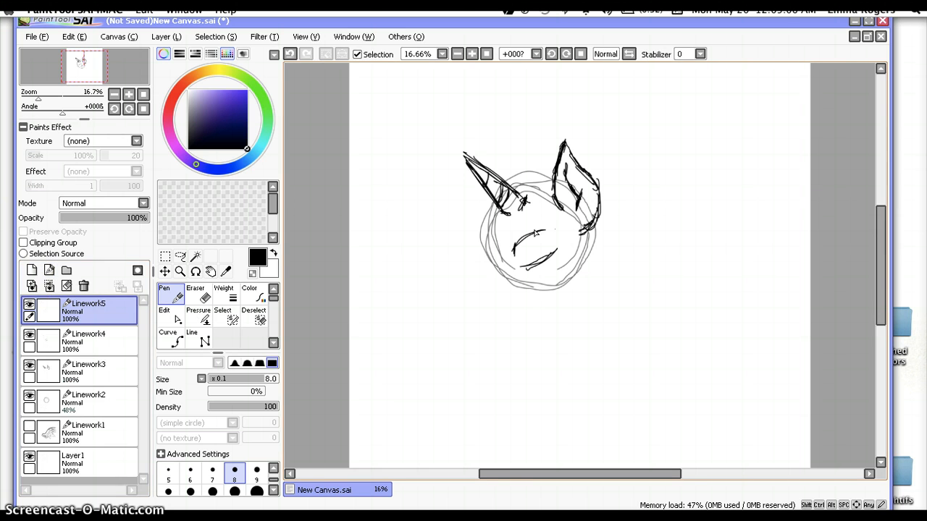
{"action": "mouse_move", "coordinate": [516, 252]}
{"action": "left_mouse_down"}
{"action": "mouse_move", "coordinate": [516, 260]}
{"action": "mouse_move", "coordinate": [523, 236]}
{"action": "mouse_move", "coordinate": [536, 232]}
{"action": "mouse_move", "coordinate": [534, 265]}
{"action": "left_mouse_up"}
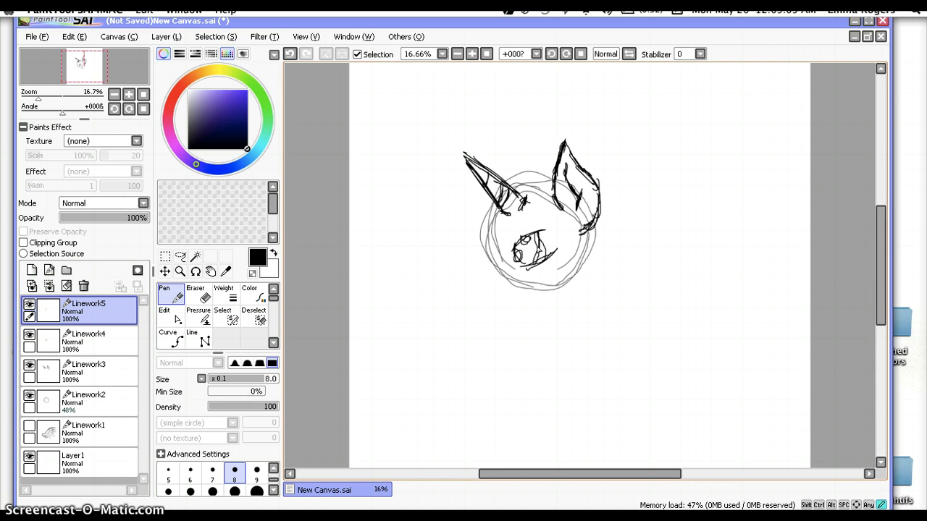
{"action": "left_click", "coordinate": [84, 287]}
Step: Sketch and shade the iris, highlights and lashes around the lid lines on a new linework layer
{"action": "left_click", "coordinate": [50, 271]}
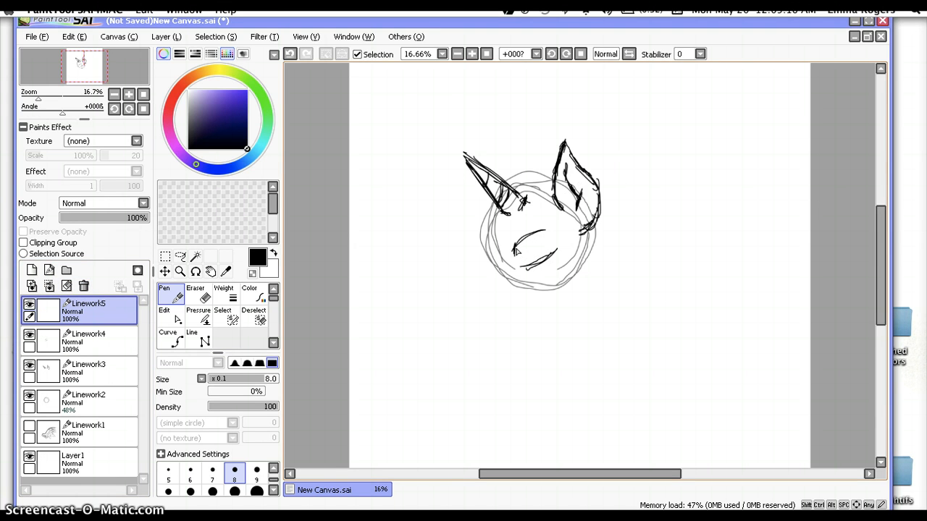
{"action": "mouse_move", "coordinate": [516, 250]}
{"action": "left_mouse_down"}
{"action": "mouse_move", "coordinate": [522, 259]}
{"action": "mouse_move", "coordinate": [528, 240]}
{"action": "mouse_move", "coordinate": [526, 252]}
{"action": "mouse_move", "coordinate": [538, 261]}
{"action": "mouse_move", "coordinate": [534, 249]}
{"action": "mouse_move", "coordinate": [521, 272]}
{"action": "mouse_move", "coordinate": [520, 262]}
{"action": "mouse_move", "coordinate": [547, 259]}
{"action": "left_mouse_up"}
{"action": "mouse_move", "coordinate": [543, 231]}
{"action": "left_mouse_down"}
{"action": "mouse_move", "coordinate": [536, 244]}
{"action": "mouse_move", "coordinate": [545, 258]}
{"action": "mouse_move", "coordinate": [519, 236]}
{"action": "left_mouse_up"}
{"action": "mouse_move", "coordinate": [517, 242]}
{"action": "left_mouse_down"}
{"action": "mouse_move", "coordinate": [508, 262]}
{"action": "mouse_move", "coordinate": [548, 231]}
{"action": "mouse_move", "coordinate": [516, 245]}
{"action": "mouse_move", "coordinate": [512, 273]}
{"action": "mouse_move", "coordinate": [554, 246]}
{"action": "mouse_move", "coordinate": [507, 255]}
{"action": "left_mouse_up"}
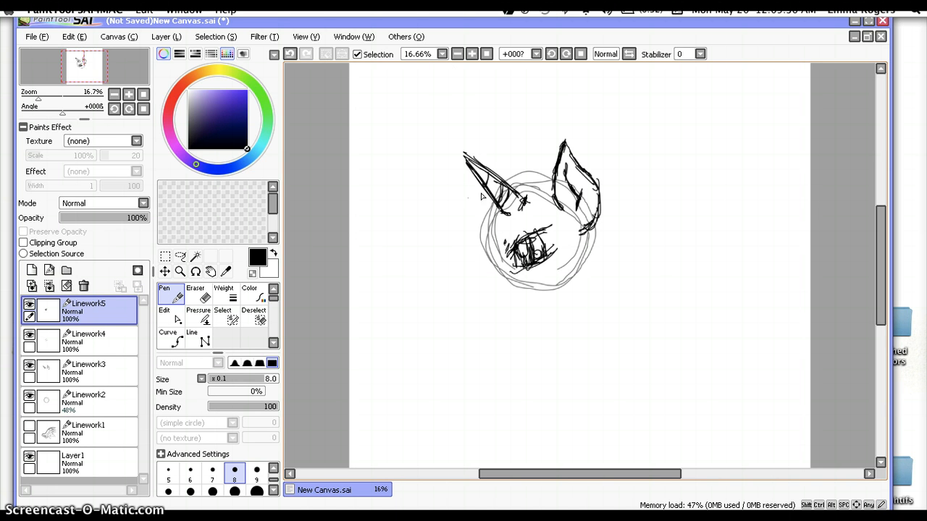
Step: Try sketching a small pointed muzzle and jawline below the head circle on a new linework layer, and discard that layer
{"action": "left_click", "coordinate": [49, 270]}
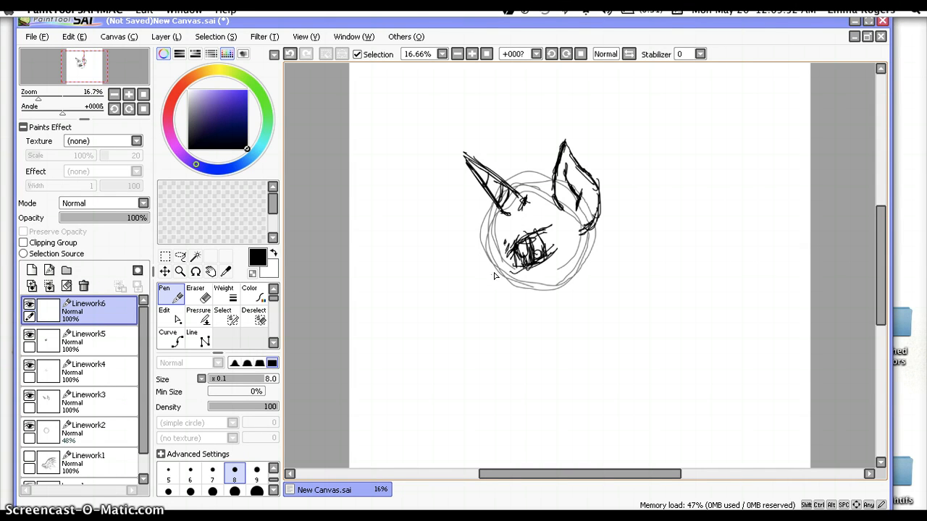
{"action": "mouse_move", "coordinate": [494, 275]}
{"action": "left_mouse_down"}
{"action": "mouse_move", "coordinate": [478, 285]}
{"action": "mouse_move", "coordinate": [495, 279]}
{"action": "mouse_move", "coordinate": [485, 287]}
{"action": "mouse_move", "coordinate": [504, 303]}
{"action": "mouse_move", "coordinate": [544, 294]}
{"action": "left_mouse_up"}
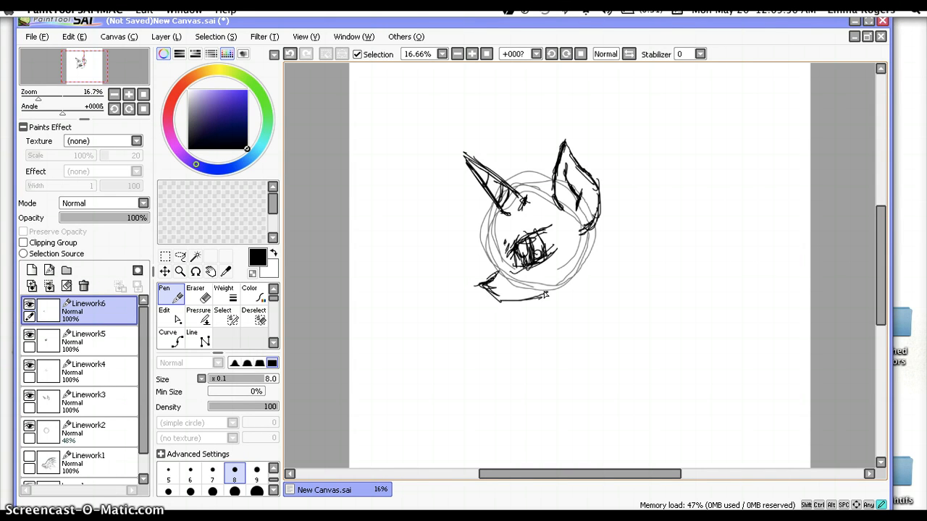
{"action": "left_click", "coordinate": [83, 286]}
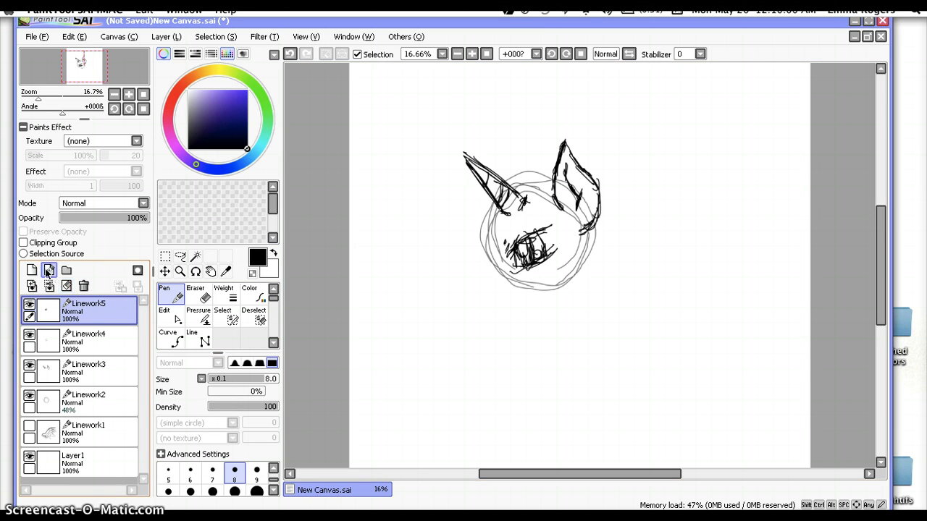
Step: Try sketching a longer muzzle with a nose bridge and jawline on a fresh linework layer, and discard that layer
{"action": "left_click", "coordinate": [48, 271]}
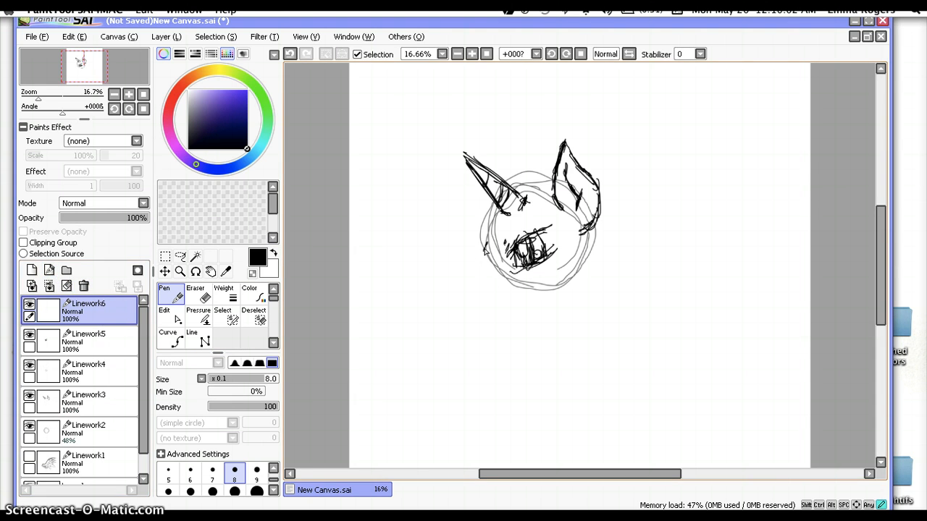
{"action": "mouse_move", "coordinate": [485, 252]}
{"action": "left_mouse_down"}
{"action": "mouse_move", "coordinate": [474, 289]}
{"action": "mouse_move", "coordinate": [483, 273]}
{"action": "mouse_move", "coordinate": [489, 304]}
{"action": "mouse_move", "coordinate": [477, 297]}
{"action": "mouse_move", "coordinate": [495, 318]}
{"action": "mouse_move", "coordinate": [576, 291]}
{"action": "left_mouse_up"}
{"action": "left_click", "coordinate": [475, 311]}
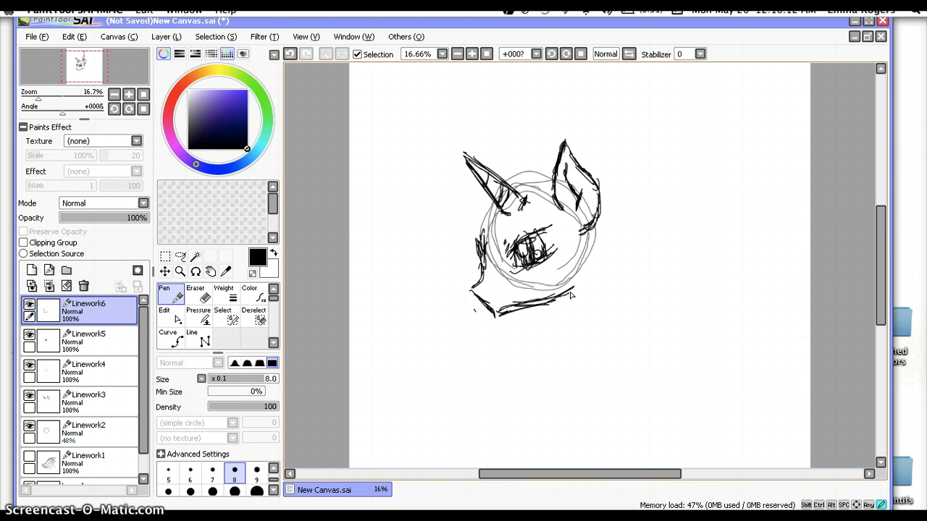
{"action": "mouse_move", "coordinate": [487, 270]}
{"action": "left_mouse_down"}
{"action": "mouse_move", "coordinate": [470, 291]}
{"action": "mouse_move", "coordinate": [482, 296]}
{"action": "left_mouse_up"}
{"action": "left_click", "coordinate": [83, 286]}
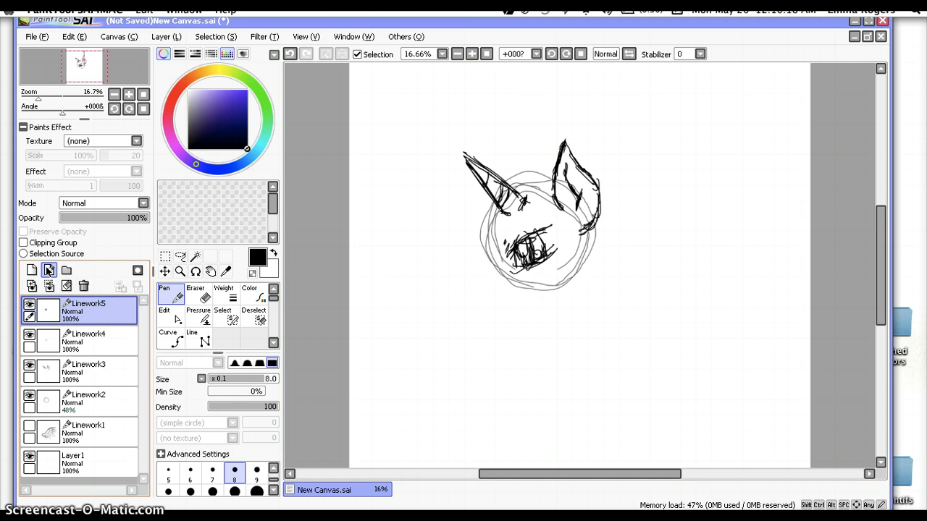
Step: Sketch the muzzle with nose, nostril, mouth and jawline on a new linework layer, using a 45-degree rotated canvas view for the strokes
{"action": "left_click", "coordinate": [49, 271]}
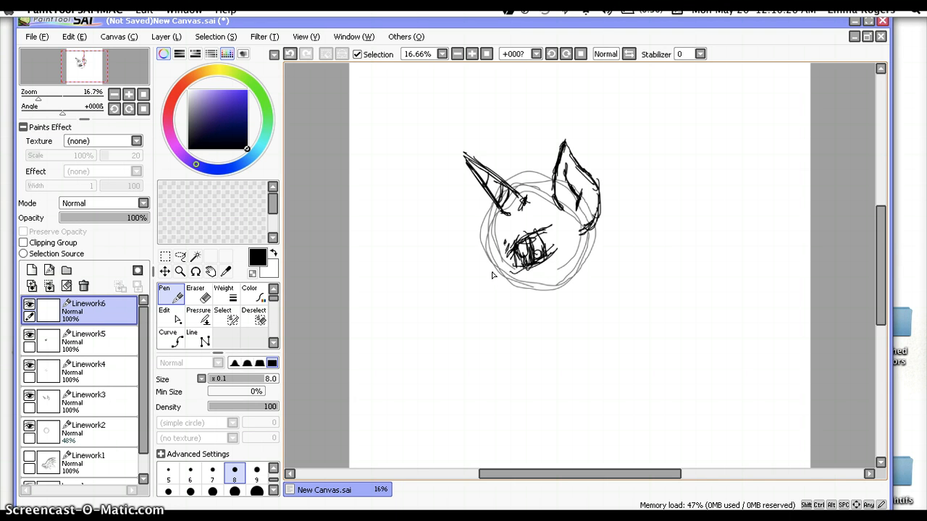
{"action": "left_click", "coordinate": [565, 54]}
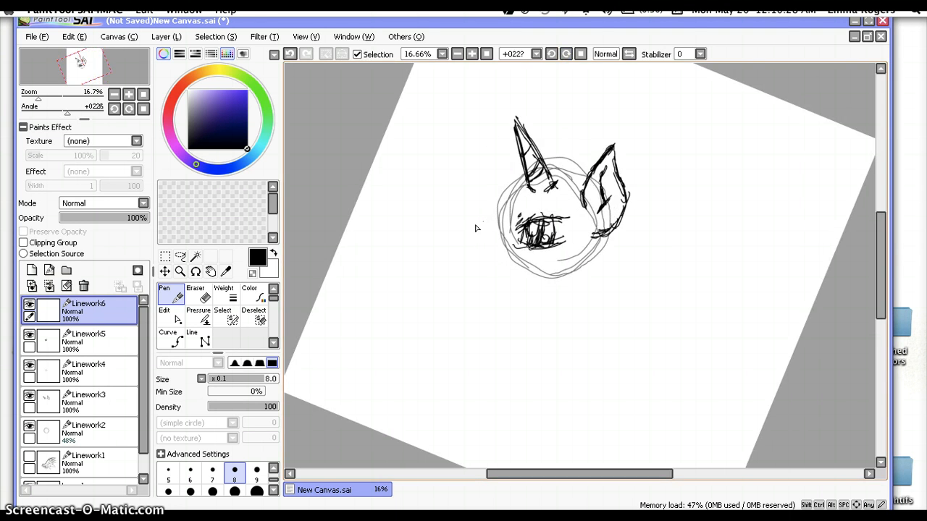
{"action": "left_click", "coordinate": [566, 54]}
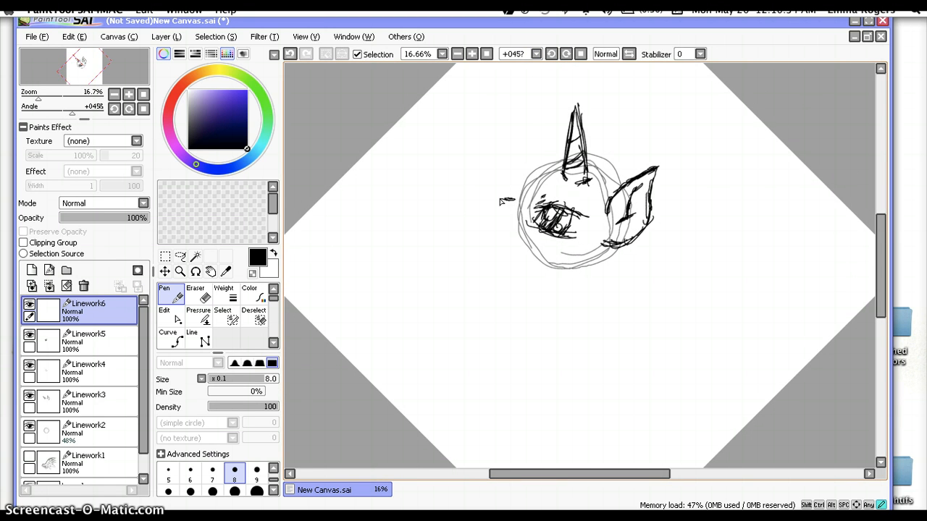
{"action": "mouse_move", "coordinate": [514, 200]}
{"action": "left_mouse_down"}
{"action": "mouse_move", "coordinate": [490, 193]}
{"action": "mouse_move", "coordinate": [500, 199]}
{"action": "mouse_move", "coordinate": [495, 208]}
{"action": "mouse_move", "coordinate": [485, 194]}
{"action": "mouse_move", "coordinate": [490, 220]}
{"action": "left_mouse_up"}
{"action": "mouse_move", "coordinate": [489, 217]}
{"action": "left_mouse_down"}
{"action": "mouse_move", "coordinate": [508, 248]}
{"action": "mouse_move", "coordinate": [499, 239]}
{"action": "mouse_move", "coordinate": [530, 263]}
{"action": "left_mouse_up"}
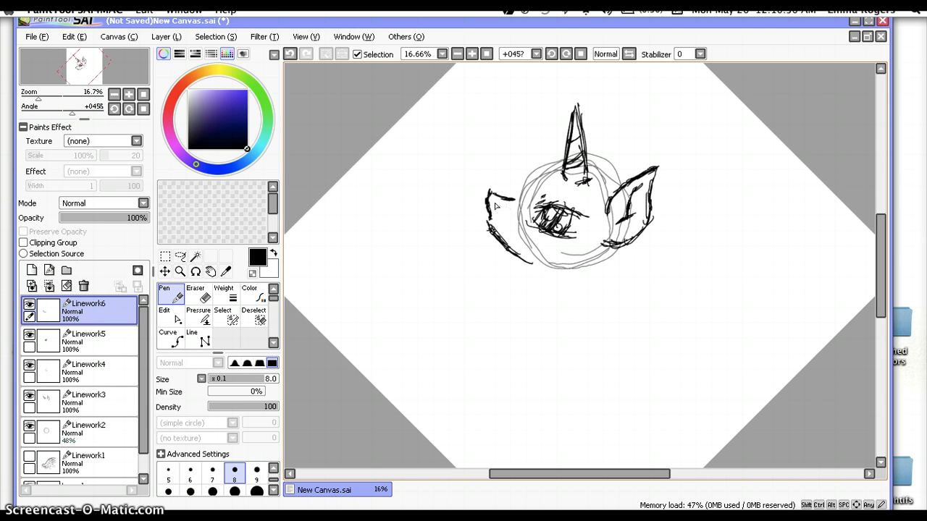
{"action": "mouse_move", "coordinate": [504, 205]}
{"action": "left_mouse_down"}
{"action": "mouse_move", "coordinate": [496, 205]}
{"action": "mouse_move", "coordinate": [504, 204]}
{"action": "left_mouse_up"}
{"action": "left_click", "coordinate": [487, 55]}
{"action": "left_click", "coordinate": [471, 54]}
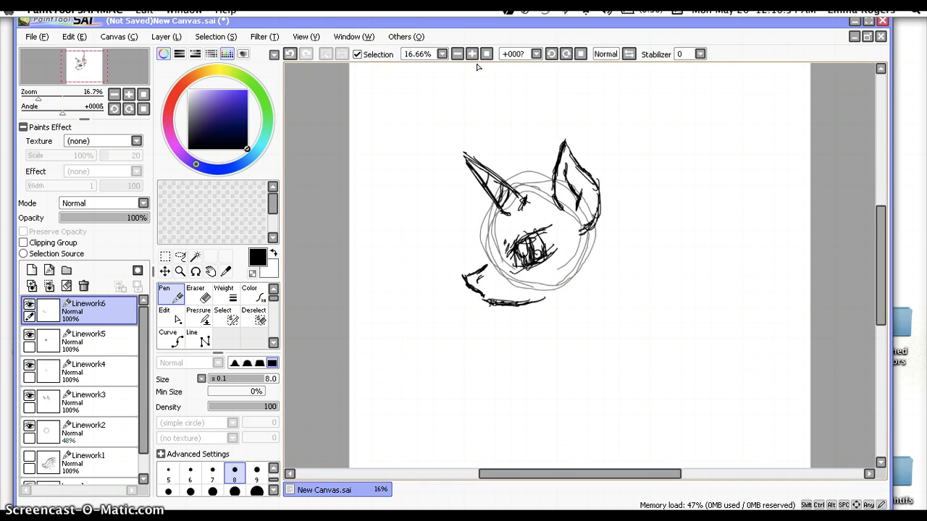
{"action": "left_click", "coordinate": [474, 55]}
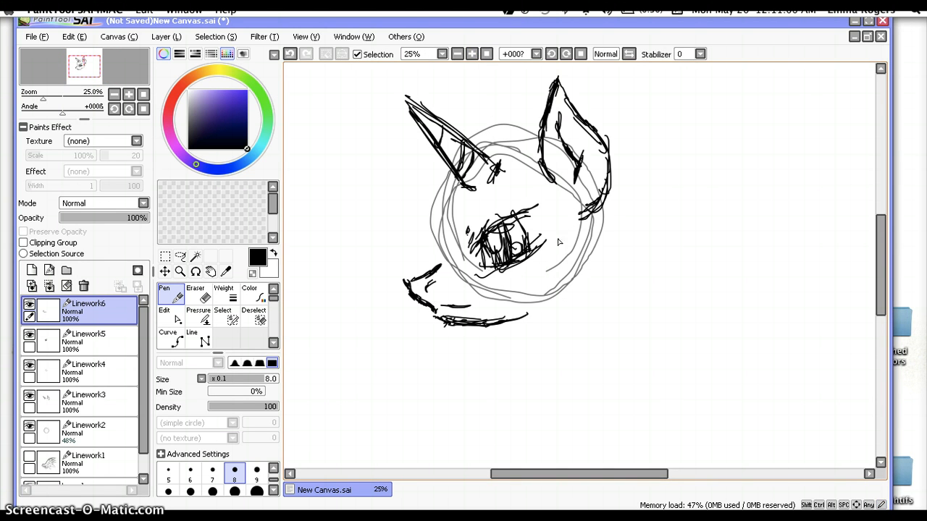
Step: Try doodling a small cartoon face with eyes, round cheeks, nose and mouth beside the pony head on a new linework layer
{"action": "left_click", "coordinate": [49, 270]}
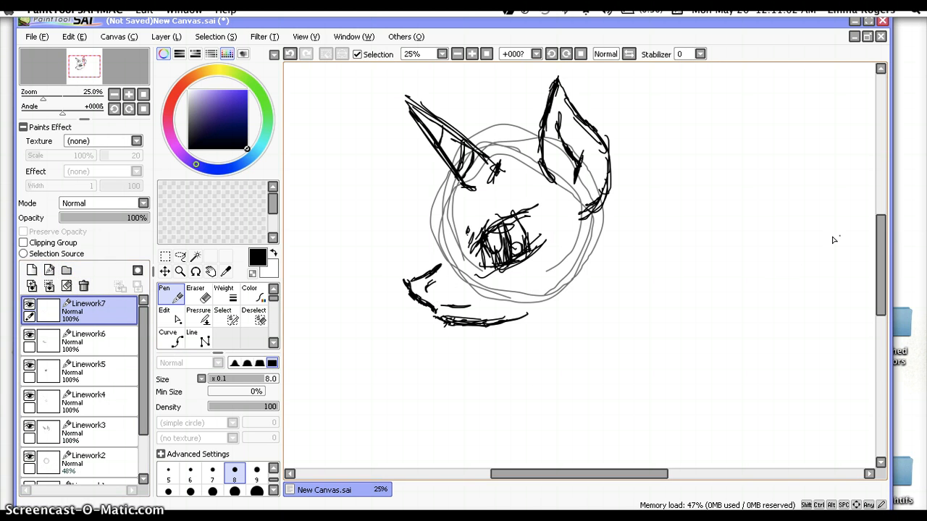
{"action": "left_click_drag", "start_coordinate": [760, 269], "coordinate": [763, 271]}
{"action": "left_click_drag", "start_coordinate": [706, 265], "coordinate": [699, 282]}
{"action": "mouse_move", "coordinate": [781, 311]}
{"action": "left_mouse_down"}
{"action": "mouse_move", "coordinate": [795, 321]}
{"action": "mouse_move", "coordinate": [785, 330]}
{"action": "left_mouse_up"}
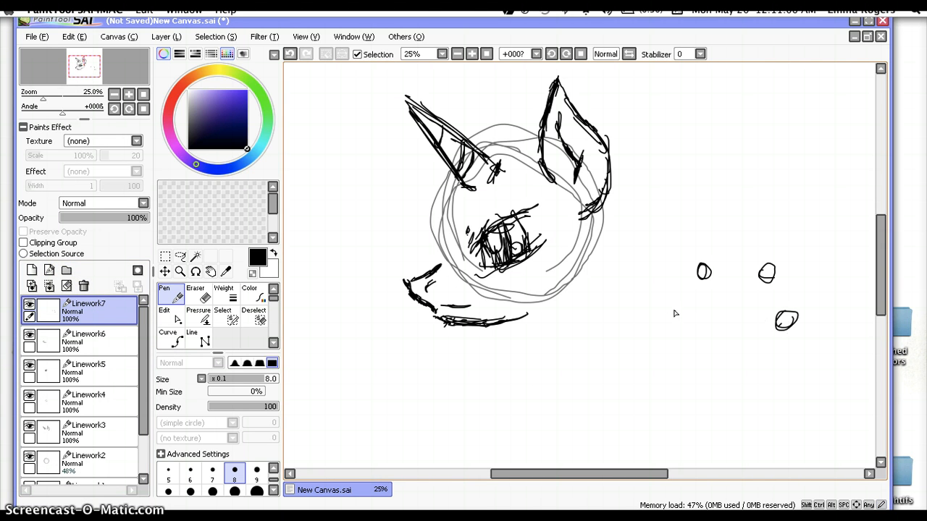
{"action": "mouse_move", "coordinate": [678, 300]}
{"action": "left_mouse_down"}
{"action": "mouse_move", "coordinate": [669, 308]}
{"action": "mouse_move", "coordinate": [688, 319]}
{"action": "left_mouse_up"}
{"action": "left_click_drag", "start_coordinate": [765, 273], "coordinate": [769, 273]}
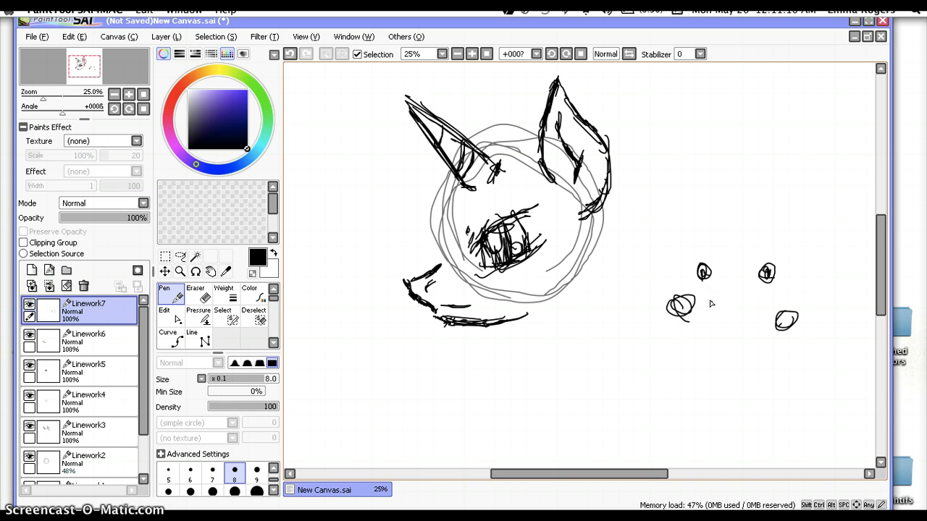
{"action": "left_click_drag", "start_coordinate": [759, 298], "coordinate": [733, 287]}
Step: Try adding a tufted head top, pointed striped ears and loose loops to the doodled face, and discard its layer
{"action": "mouse_move", "coordinate": [750, 209]}
{"action": "left_mouse_down"}
{"action": "mouse_move", "coordinate": [696, 214]}
{"action": "mouse_move", "coordinate": [833, 123]}
{"action": "mouse_move", "coordinate": [830, 151]}
{"action": "mouse_move", "coordinate": [778, 216]}
{"action": "left_mouse_up"}
{"action": "mouse_move", "coordinate": [818, 181]}
{"action": "left_mouse_down"}
{"action": "mouse_move", "coordinate": [796, 146]}
{"action": "mouse_move", "coordinate": [826, 178]}
{"action": "left_mouse_up"}
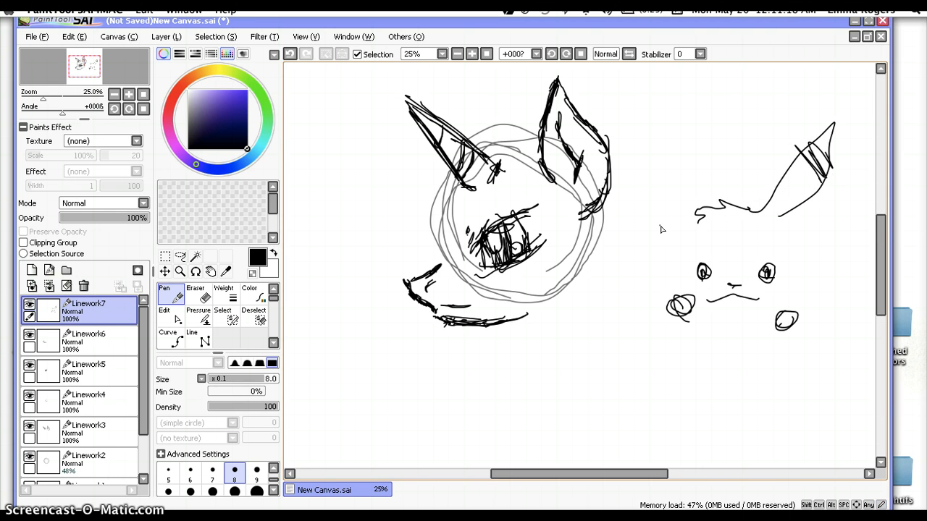
{"action": "mouse_move", "coordinate": [694, 226]}
{"action": "left_mouse_down"}
{"action": "mouse_move", "coordinate": [632, 134]}
{"action": "mouse_move", "coordinate": [670, 235]}
{"action": "left_mouse_up"}
{"action": "left_click_drag", "start_coordinate": [647, 189], "coordinate": [674, 164]}
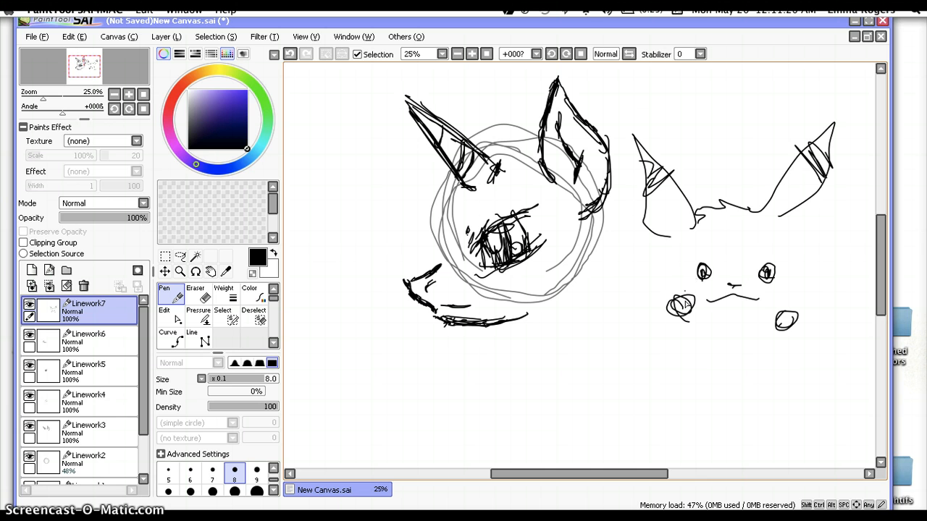
{"action": "mouse_move", "coordinate": [693, 280]}
{"action": "left_mouse_down"}
{"action": "mouse_move", "coordinate": [625, 267]}
{"action": "mouse_move", "coordinate": [713, 286]}
{"action": "left_mouse_up"}
{"action": "left_click_drag", "start_coordinate": [710, 283], "coordinate": [784, 346]}
{"action": "mouse_move", "coordinate": [802, 306]}
{"action": "left_mouse_down"}
{"action": "mouse_move", "coordinate": [686, 330]}
{"action": "mouse_move", "coordinate": [748, 223]}
{"action": "left_mouse_up"}
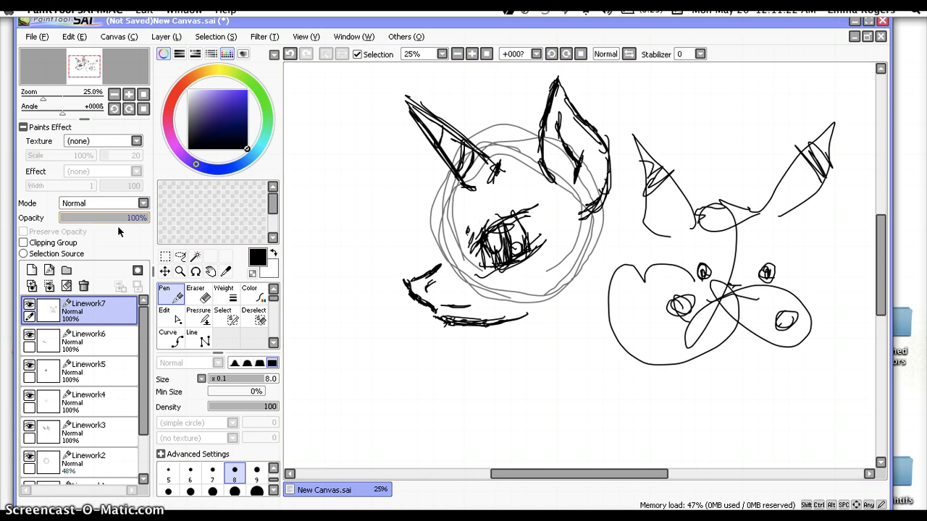
{"action": "left_click", "coordinate": [84, 285]}
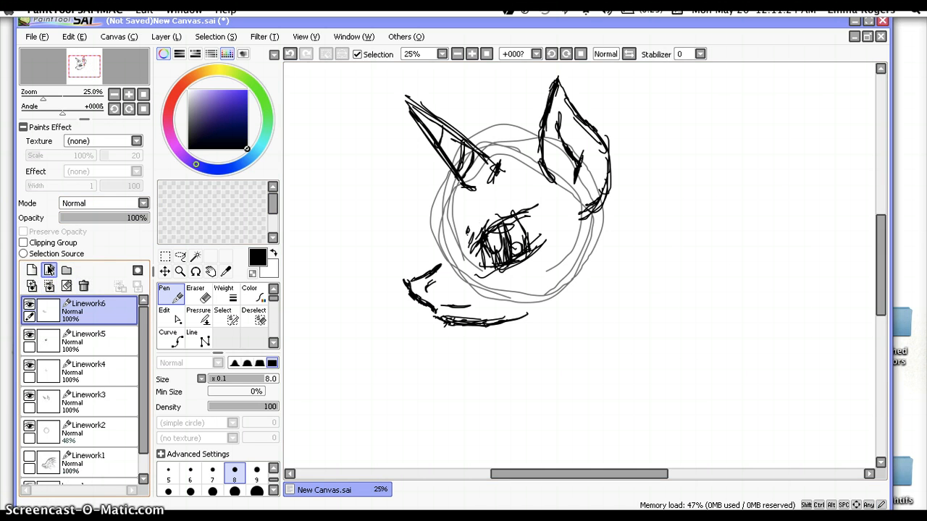
Step: Sketch the forehead line and hanging forelock strands between the horn and ear on a new linework layer
{"action": "left_click", "coordinate": [48, 269]}
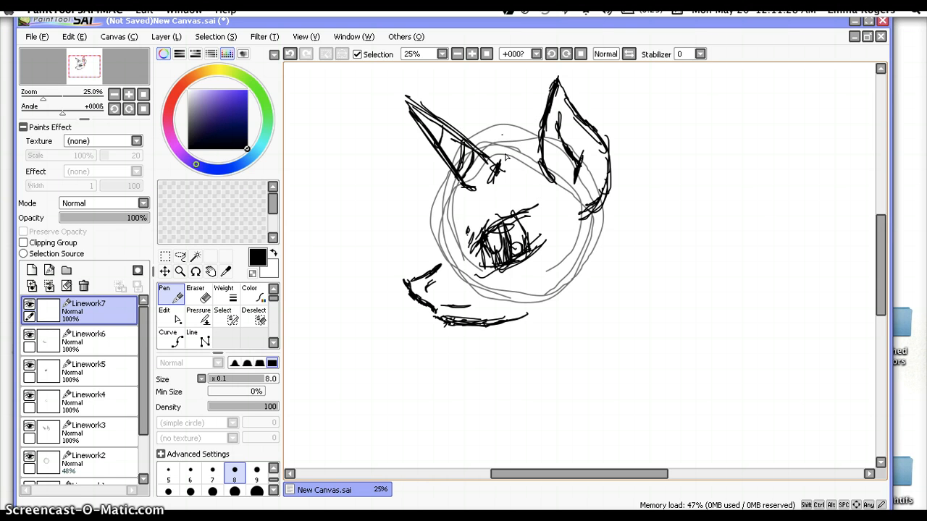
{"action": "mouse_move", "coordinate": [502, 147]}
{"action": "left_mouse_down"}
{"action": "mouse_move", "coordinate": [457, 204]}
{"action": "mouse_move", "coordinate": [463, 186]}
{"action": "mouse_move", "coordinate": [453, 258]}
{"action": "mouse_move", "coordinate": [436, 273]}
{"action": "mouse_move", "coordinate": [488, 229]}
{"action": "left_mouse_up"}
{"action": "mouse_move", "coordinate": [510, 168]}
{"action": "left_mouse_down"}
{"action": "mouse_move", "coordinate": [444, 268]}
{"action": "mouse_move", "coordinate": [511, 165]}
{"action": "mouse_move", "coordinate": [511, 212]}
{"action": "mouse_move", "coordinate": [529, 235]}
{"action": "mouse_move", "coordinate": [530, 167]}
{"action": "mouse_move", "coordinate": [523, 212]}
{"action": "left_mouse_up"}
{"action": "mouse_move", "coordinate": [533, 174]}
{"action": "left_mouse_down"}
{"action": "mouse_move", "coordinate": [550, 234]}
{"action": "mouse_move", "coordinate": [541, 176]}
{"action": "left_mouse_up"}
{"action": "mouse_move", "coordinate": [547, 175]}
{"action": "left_mouse_down"}
{"action": "mouse_move", "coordinate": [551, 234]}
{"action": "mouse_move", "coordinate": [545, 174]}
{"action": "left_mouse_up"}
{"action": "mouse_move", "coordinate": [540, 169]}
{"action": "left_mouse_down"}
{"action": "mouse_move", "coordinate": [552, 200]}
{"action": "mouse_move", "coordinate": [544, 183]}
{"action": "left_mouse_up"}
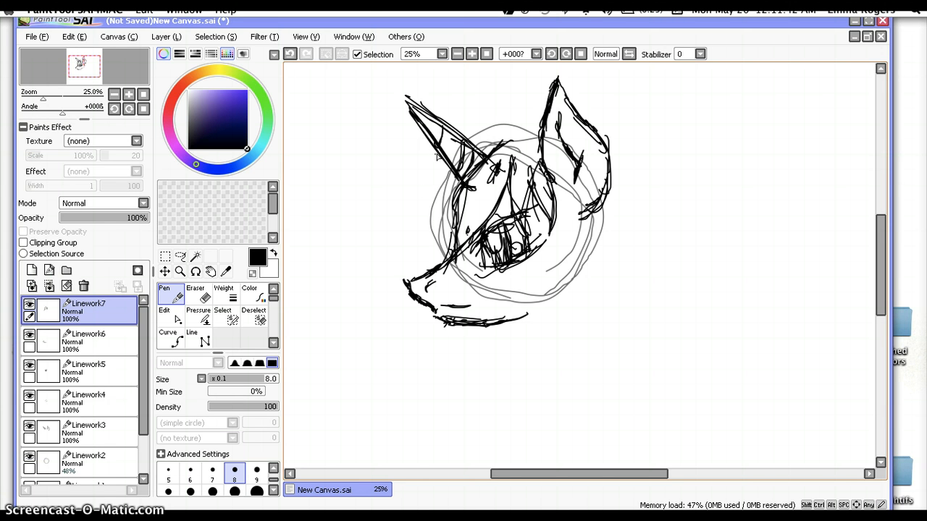
Step: Check what Linework6, Linework5, Linework4 and Linework3 contain by hiding and reshowing each, and make Linework3 the active layer
{"action": "left_click", "coordinate": [30, 335]}
{"action": "left_click", "coordinate": [30, 335]}
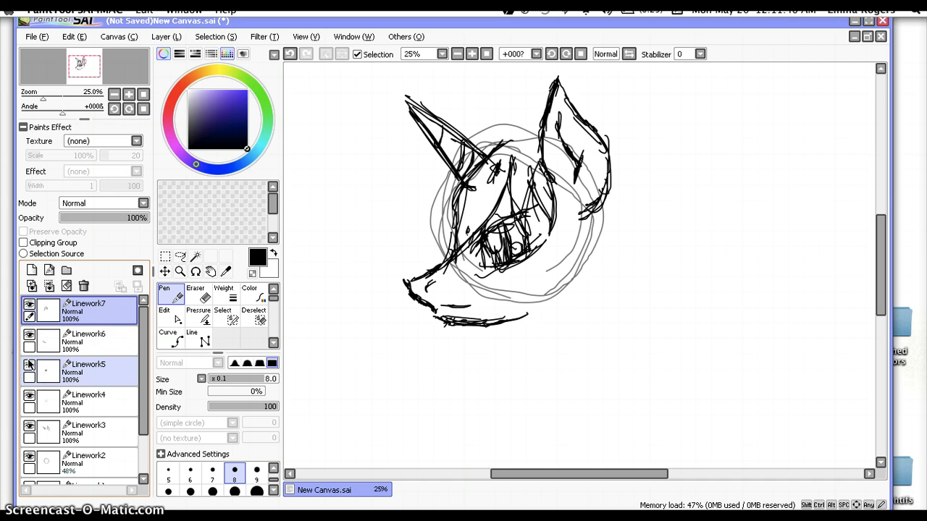
{"action": "left_click", "coordinate": [29, 368]}
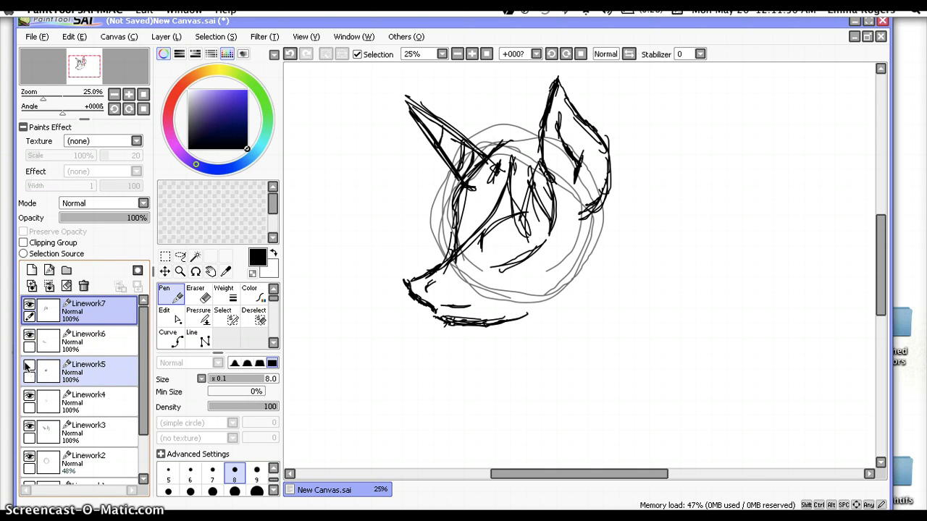
{"action": "left_click", "coordinate": [29, 368]}
{"action": "left_click", "coordinate": [29, 398]}
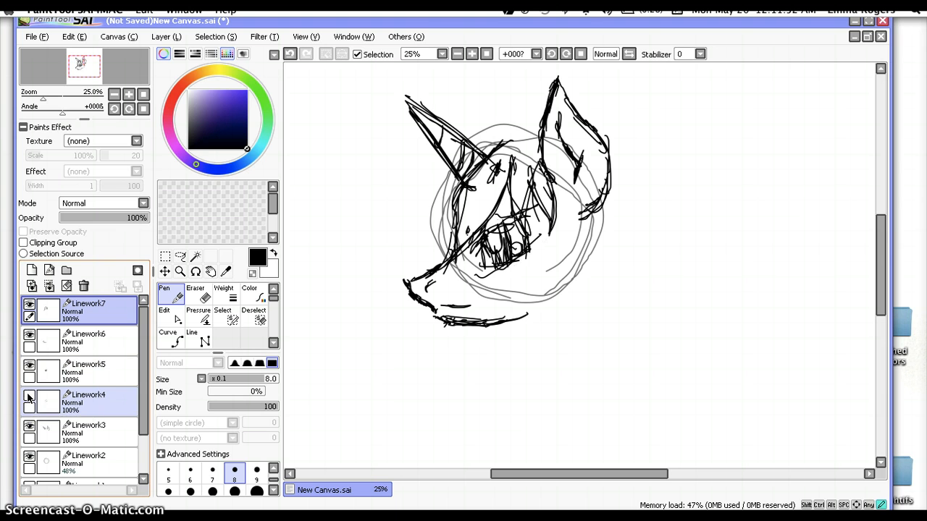
{"action": "left_click", "coordinate": [29, 399]}
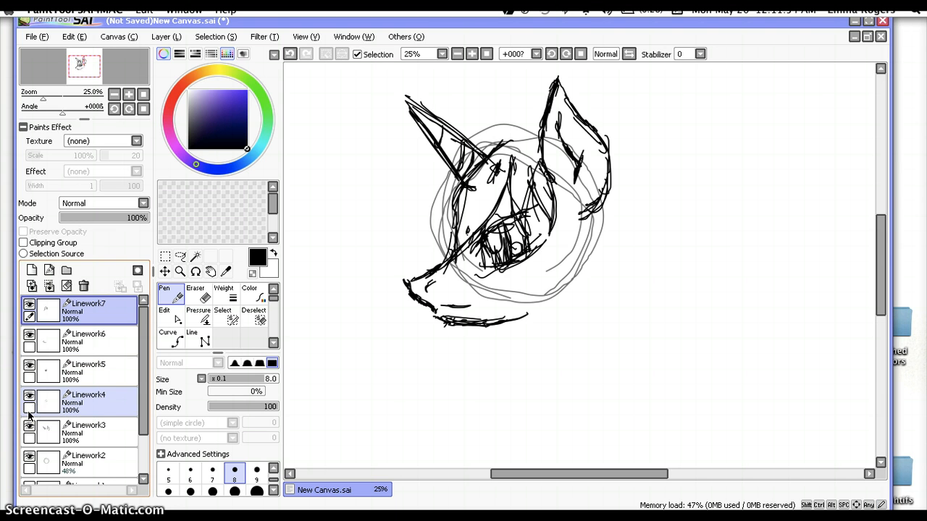
{"action": "left_click", "coordinate": [29, 428]}
{"action": "left_click", "coordinate": [29, 428]}
{"action": "left_click", "coordinate": [89, 434]}
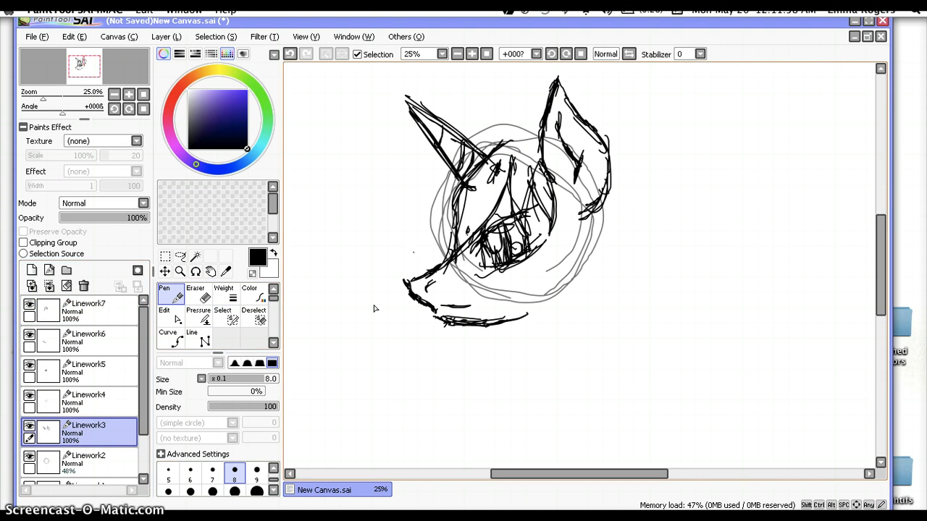
Step: Try a size 20 pen stroke over the marks at the horn's base and undo it
{"action": "left_click", "coordinate": [256, 491]}
{"action": "left_click_drag", "start_coordinate": [495, 183], "coordinate": [496, 172]}
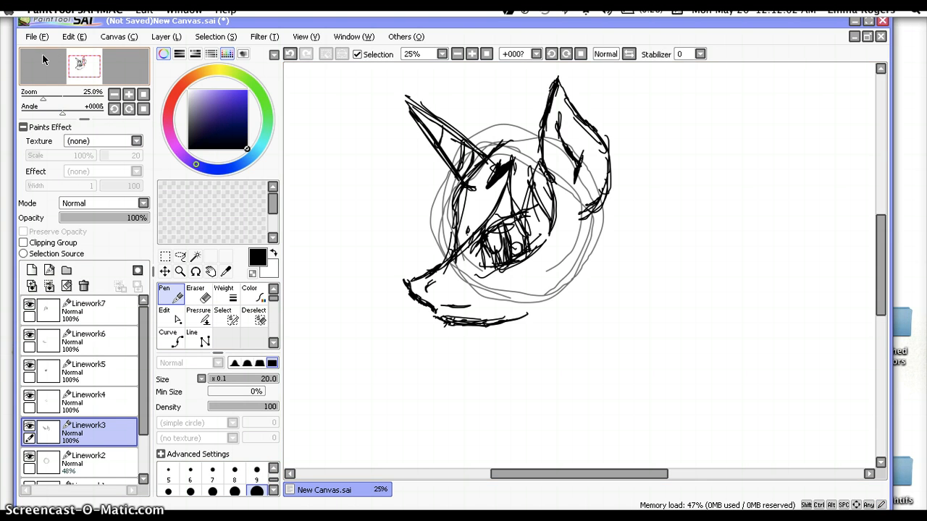
{"action": "left_click", "coordinate": [289, 54]}
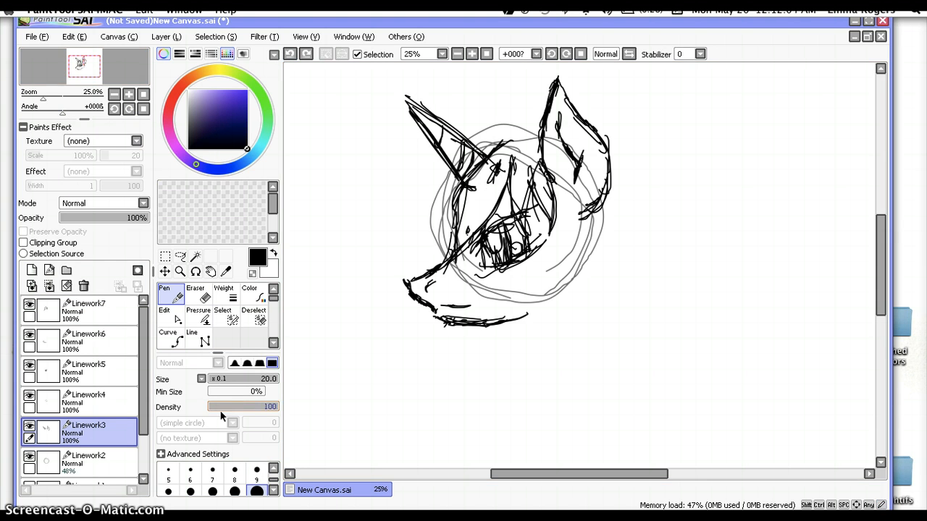
Step: Erase the stray marks at the horn's base on Linework3 with the eraser at size 50
{"action": "left_click", "coordinate": [204, 295]}
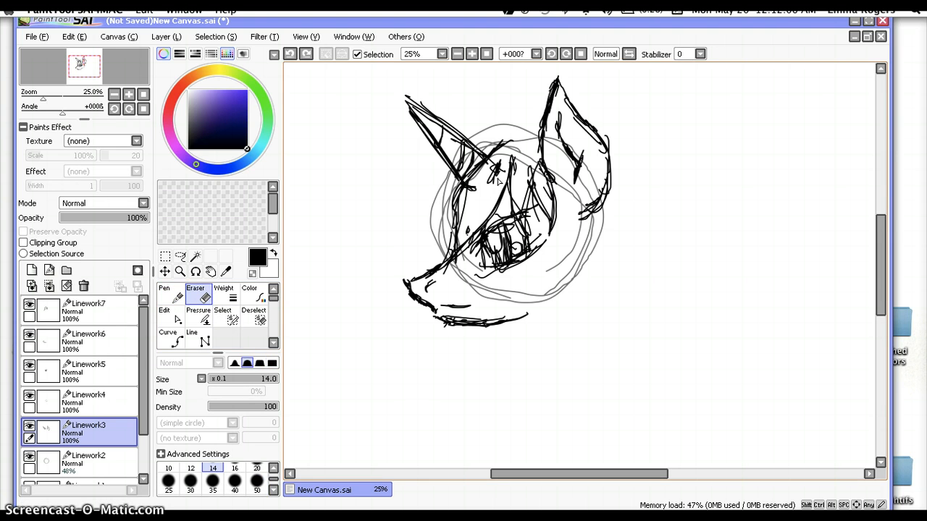
{"action": "left_click", "coordinate": [256, 482]}
{"action": "left_click_drag", "start_coordinate": [504, 178], "coordinate": [490, 192]}
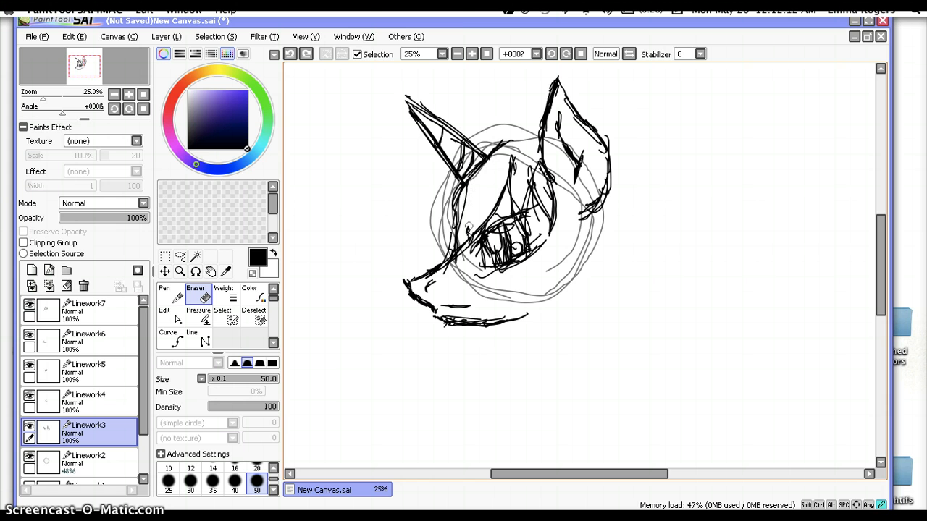
{"action": "left_click_drag", "start_coordinate": [469, 228], "coordinate": [469, 235]}
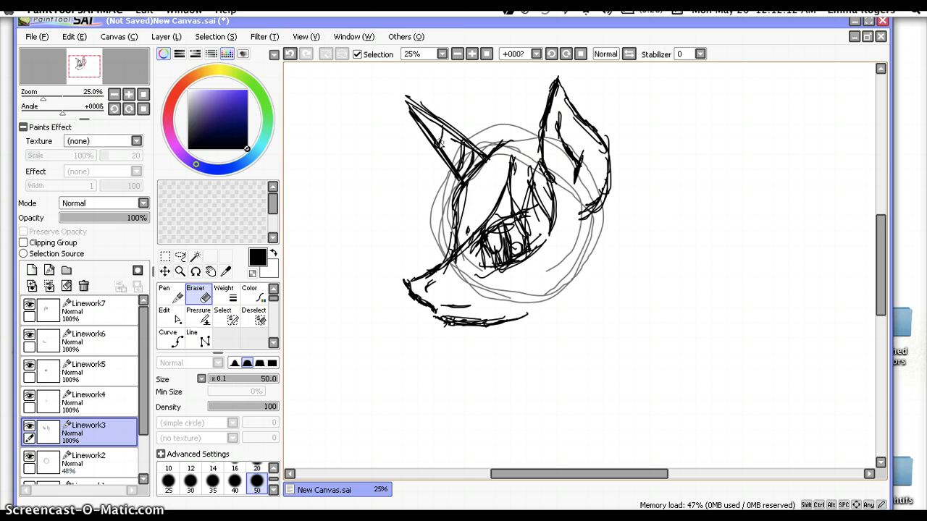
Step: Make Linework7 the active layer, try a size 20 pen stroke beside the horn, and undo it
{"action": "left_click", "coordinate": [87, 304]}
{"action": "left_click", "coordinate": [170, 294]}
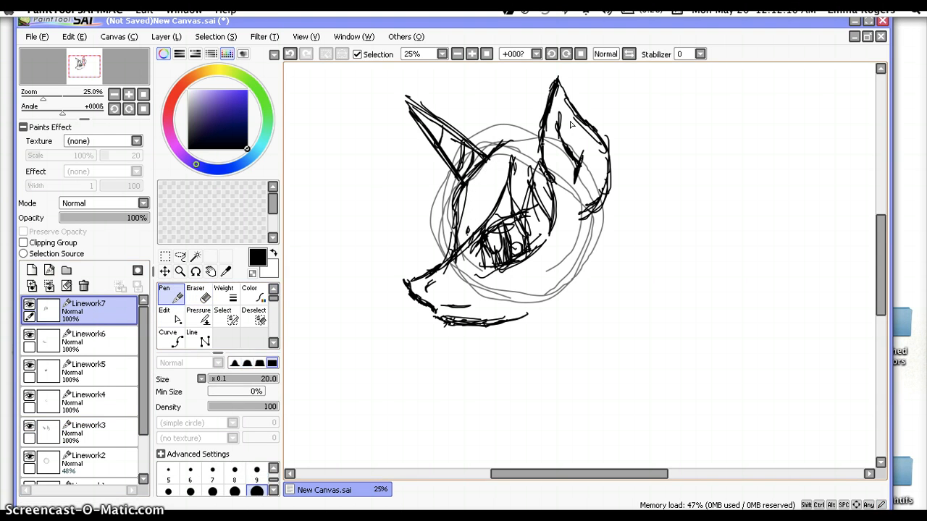
{"action": "left_click_drag", "start_coordinate": [422, 156], "coordinate": [434, 151]}
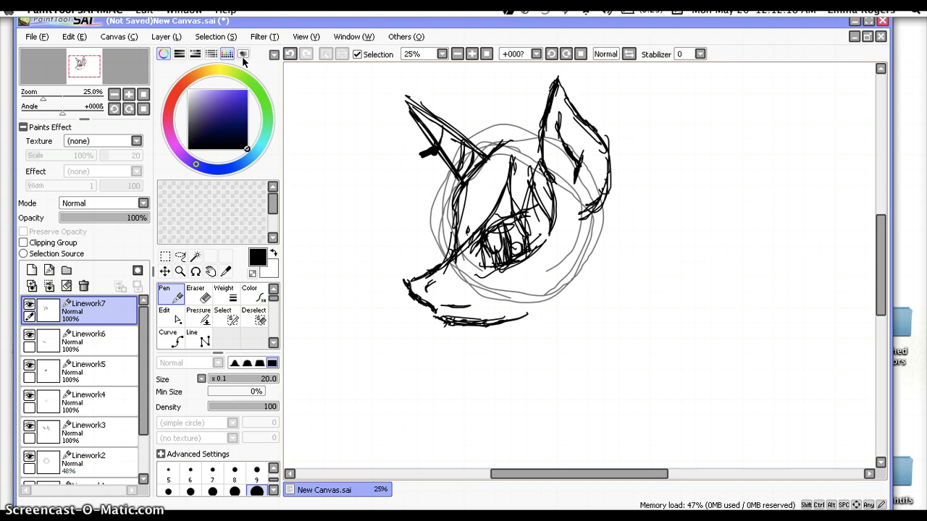
{"action": "left_click", "coordinate": [277, 53]}
{"action": "left_click", "coordinate": [286, 54]}
{"action": "left_click", "coordinate": [290, 54]}
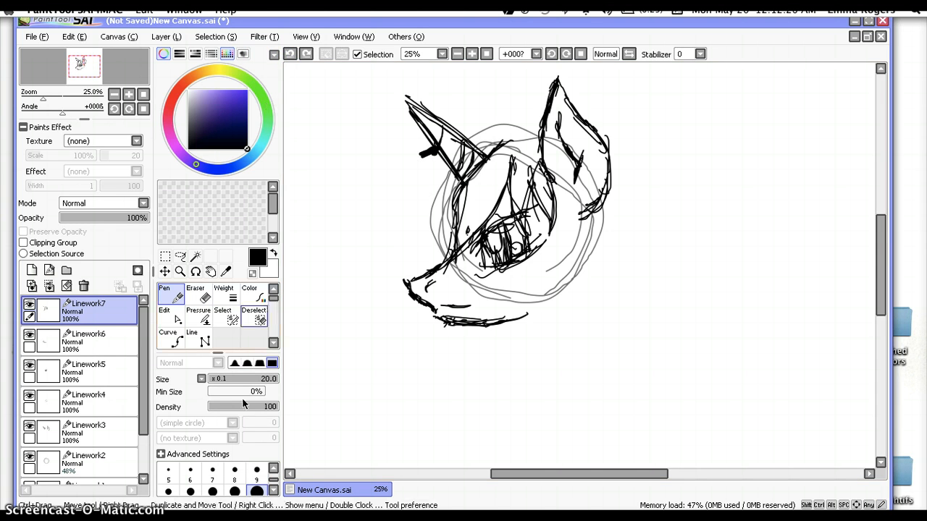
{"action": "left_click", "coordinate": [291, 55]}
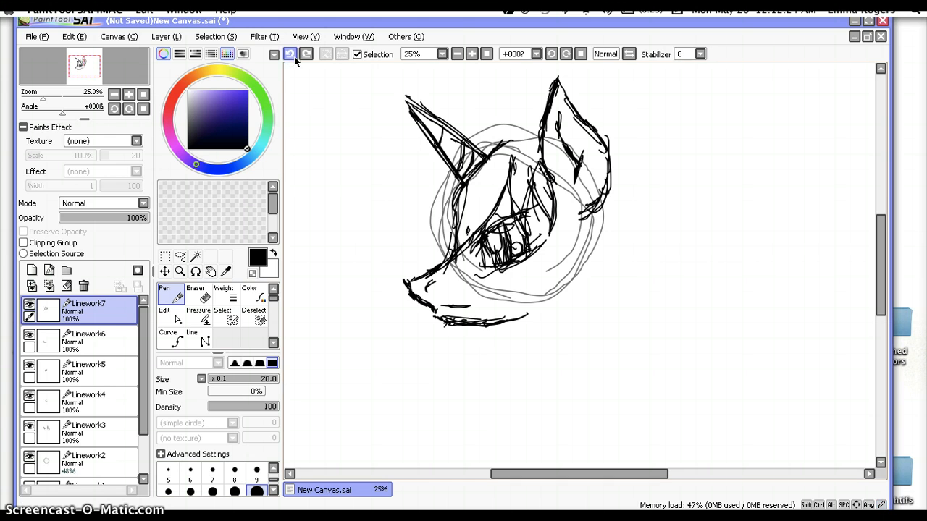
Step: Set the pen size to 8 and sketch the mane's outline in front of the horn, over the head and behind the ear
{"action": "left_click", "coordinate": [234, 470]}
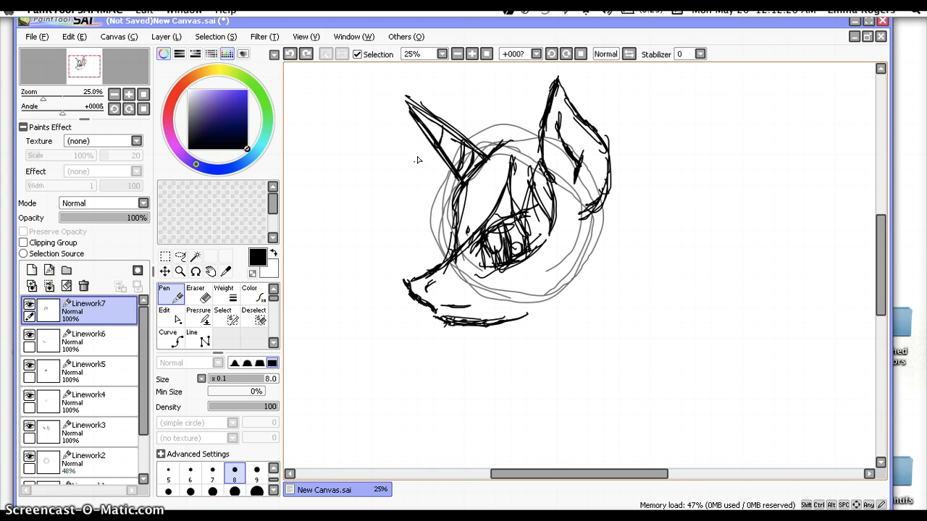
{"action": "mouse_move", "coordinate": [431, 139]}
{"action": "left_mouse_down"}
{"action": "mouse_move", "coordinate": [373, 228]}
{"action": "mouse_move", "coordinate": [387, 300]}
{"action": "mouse_move", "coordinate": [390, 188]}
{"action": "left_mouse_up"}
{"action": "left_click_drag", "start_coordinate": [375, 220], "coordinate": [412, 160]}
{"action": "mouse_move", "coordinate": [448, 119]}
{"action": "left_mouse_down"}
{"action": "mouse_move", "coordinate": [475, 104]}
{"action": "mouse_move", "coordinate": [458, 107]}
{"action": "mouse_move", "coordinate": [466, 96]}
{"action": "mouse_move", "coordinate": [515, 93]}
{"action": "mouse_move", "coordinate": [485, 92]}
{"action": "mouse_move", "coordinate": [544, 100]}
{"action": "left_mouse_up"}
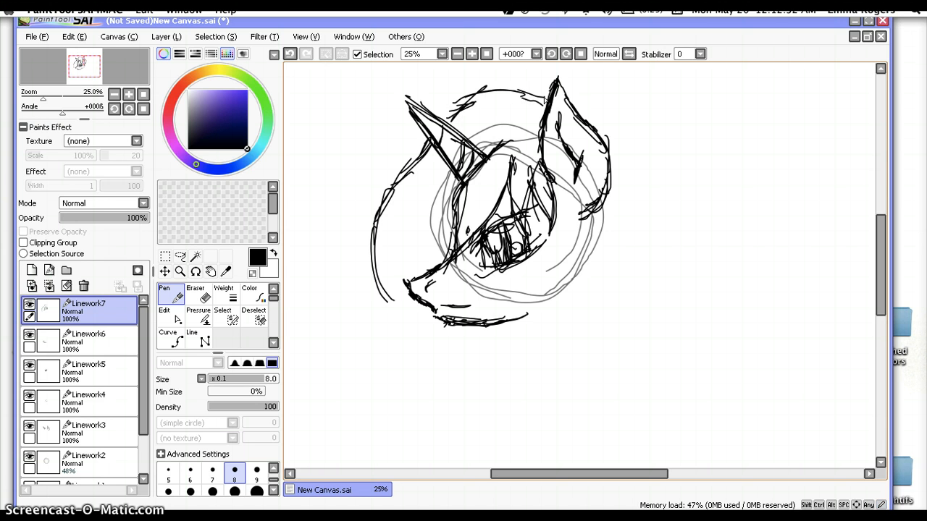
{"action": "mouse_move", "coordinate": [607, 181]}
{"action": "left_mouse_down"}
{"action": "mouse_move", "coordinate": [640, 239]}
{"action": "mouse_move", "coordinate": [635, 311]}
{"action": "left_mouse_up"}
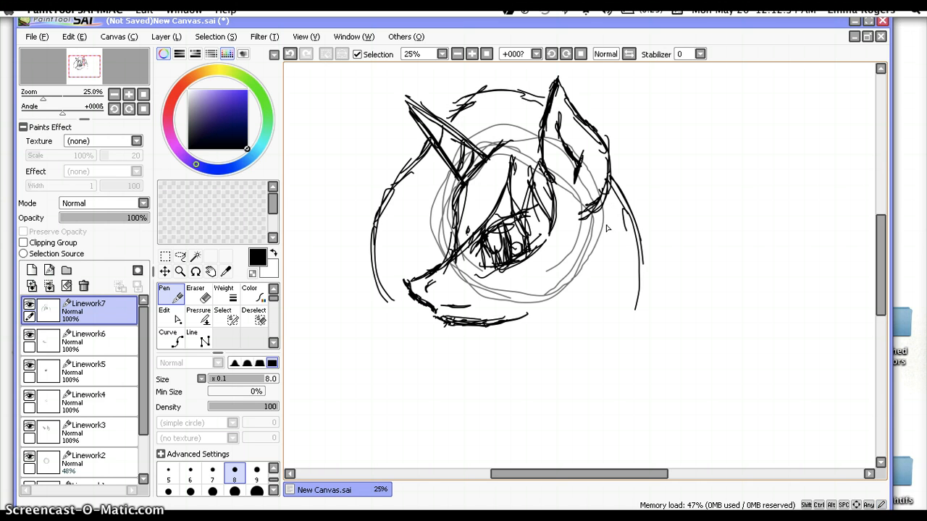
{"action": "left_click_drag", "start_coordinate": [625, 210], "coordinate": [631, 244]}
Step: Sketch a mane lock sweeping from below the ear past the cheek to a curl under the jaw
{"action": "mouse_move", "coordinate": [613, 192]}
{"action": "left_mouse_down"}
{"action": "mouse_move", "coordinate": [612, 225]}
{"action": "mouse_move", "coordinate": [558, 348]}
{"action": "mouse_move", "coordinate": [524, 381]}
{"action": "left_mouse_up"}
{"action": "left_click_drag", "start_coordinate": [580, 320], "coordinate": [517, 391]}
{"action": "mouse_move", "coordinate": [526, 352]}
{"action": "left_mouse_down"}
{"action": "mouse_move", "coordinate": [565, 375]}
{"action": "mouse_move", "coordinate": [528, 405]}
{"action": "mouse_move", "coordinate": [535, 319]}
{"action": "mouse_move", "coordinate": [575, 270]}
{"action": "mouse_move", "coordinate": [566, 291]}
{"action": "left_mouse_up"}
{"action": "mouse_move", "coordinate": [586, 224]}
{"action": "left_mouse_down"}
{"action": "mouse_move", "coordinate": [579, 268]}
{"action": "mouse_move", "coordinate": [521, 348]}
{"action": "left_mouse_up"}
{"action": "left_click_drag", "start_coordinate": [562, 304], "coordinate": [507, 380]}
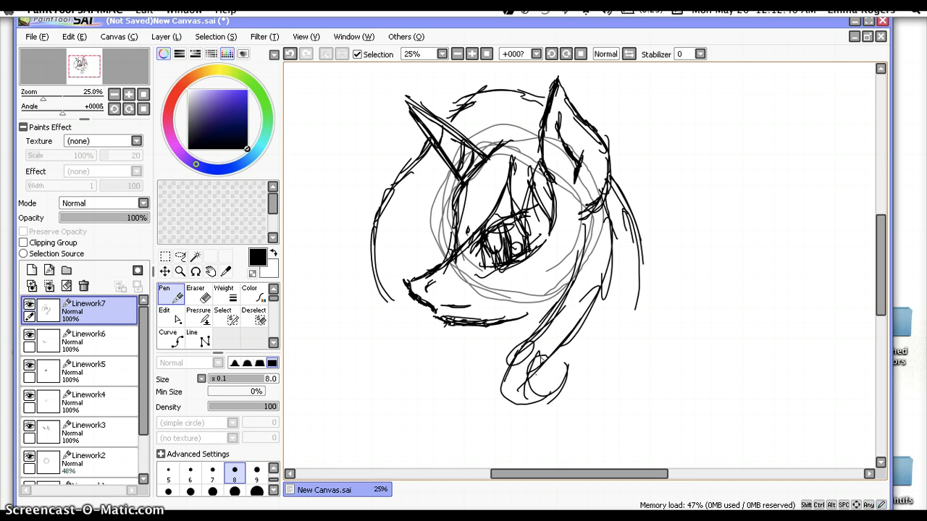
Step: Lengthen the back of the mane and sketch the front mane down past the muzzle into a curl and jagged tips
{"action": "left_click_drag", "start_coordinate": [640, 275], "coordinate": [643, 313]}
{"action": "left_click_drag", "start_coordinate": [633, 271], "coordinate": [636, 298]}
{"action": "mouse_move", "coordinate": [374, 280]}
{"action": "left_mouse_down"}
{"action": "mouse_move", "coordinate": [412, 345]}
{"action": "mouse_move", "coordinate": [396, 350]}
{"action": "mouse_move", "coordinate": [396, 373]}
{"action": "mouse_move", "coordinate": [387, 371]}
{"action": "mouse_move", "coordinate": [433, 382]}
{"action": "left_mouse_up"}
{"action": "mouse_move", "coordinate": [429, 349]}
{"action": "left_mouse_down"}
{"action": "mouse_move", "coordinate": [408, 367]}
{"action": "mouse_move", "coordinate": [401, 421]}
{"action": "mouse_move", "coordinate": [409, 433]}
{"action": "mouse_move", "coordinate": [438, 387]}
{"action": "mouse_move", "coordinate": [415, 438]}
{"action": "left_mouse_up"}
{"action": "mouse_move", "coordinate": [421, 407]}
{"action": "left_mouse_down"}
{"action": "mouse_move", "coordinate": [454, 361]}
{"action": "mouse_move", "coordinate": [458, 423]}
{"action": "left_mouse_up"}
{"action": "left_click_drag", "start_coordinate": [472, 375], "coordinate": [459, 428]}
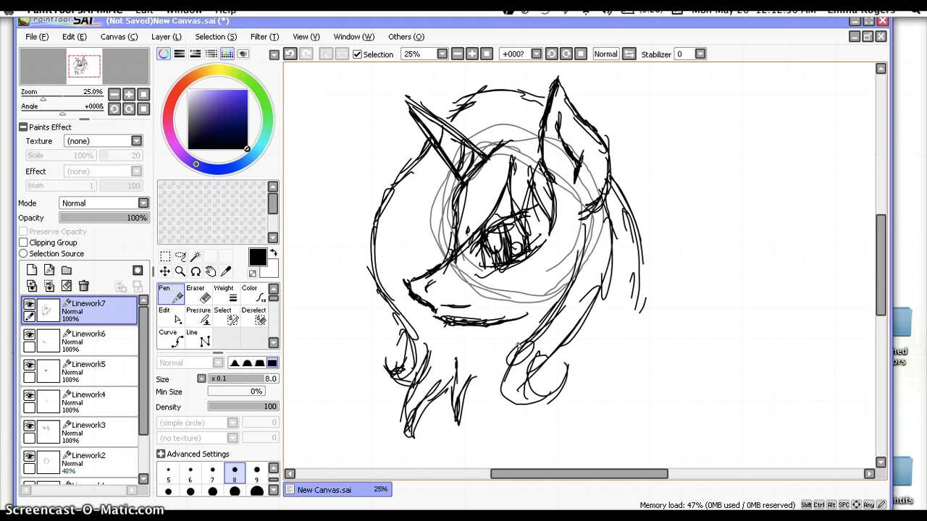
Step: Sketch the front and back neck lines below the jaw and extend the mane's rear edge downward
{"action": "mouse_move", "coordinate": [517, 326]}
{"action": "left_mouse_down"}
{"action": "mouse_move", "coordinate": [485, 443]}
{"action": "mouse_move", "coordinate": [513, 327]}
{"action": "left_mouse_up"}
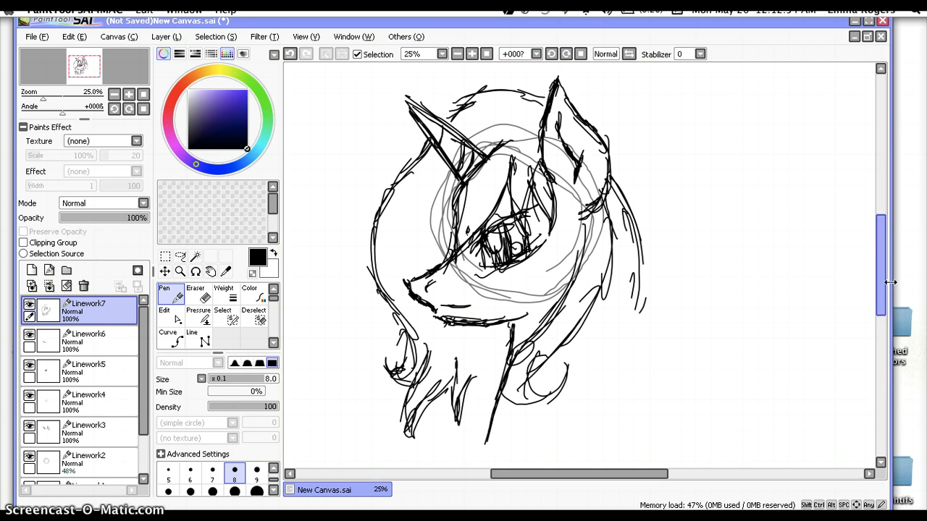
{"action": "left_click_drag", "start_coordinate": [880, 268], "coordinate": [880, 278]}
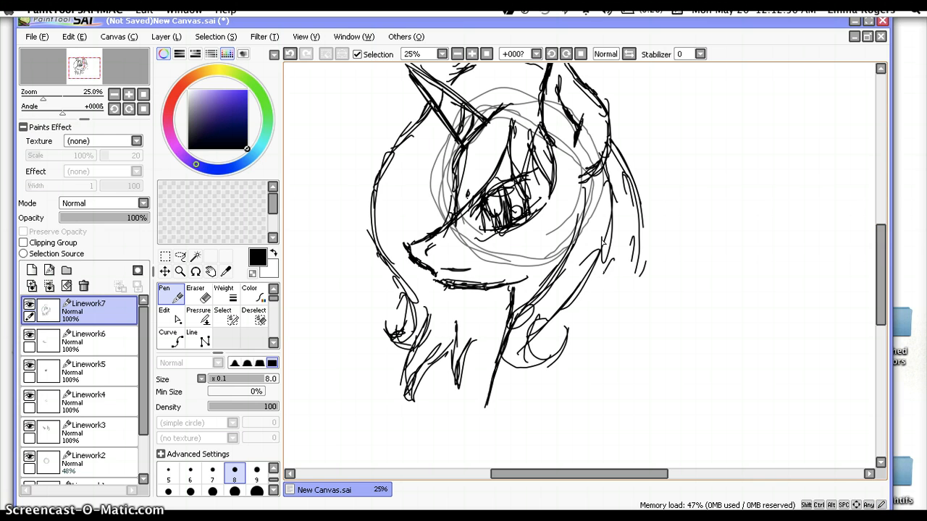
{"action": "mouse_move", "coordinate": [603, 244]}
{"action": "left_mouse_down"}
{"action": "mouse_move", "coordinate": [614, 310]}
{"action": "mouse_move", "coordinate": [600, 373]}
{"action": "left_mouse_up"}
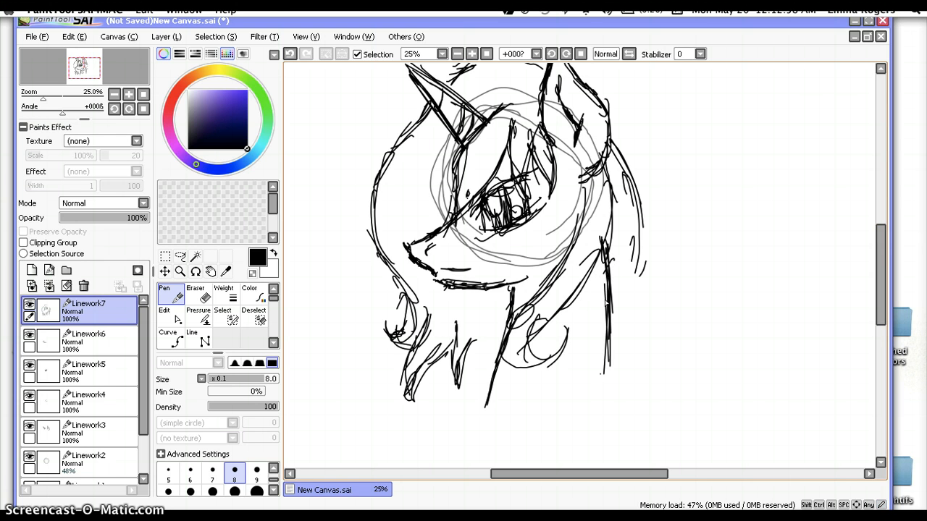
{"action": "left_click_drag", "start_coordinate": [608, 332], "coordinate": [604, 383]}
{"action": "left_click_drag", "start_coordinate": [605, 331], "coordinate": [600, 399]}
{"action": "left_click_drag", "start_coordinate": [640, 257], "coordinate": [638, 354]}
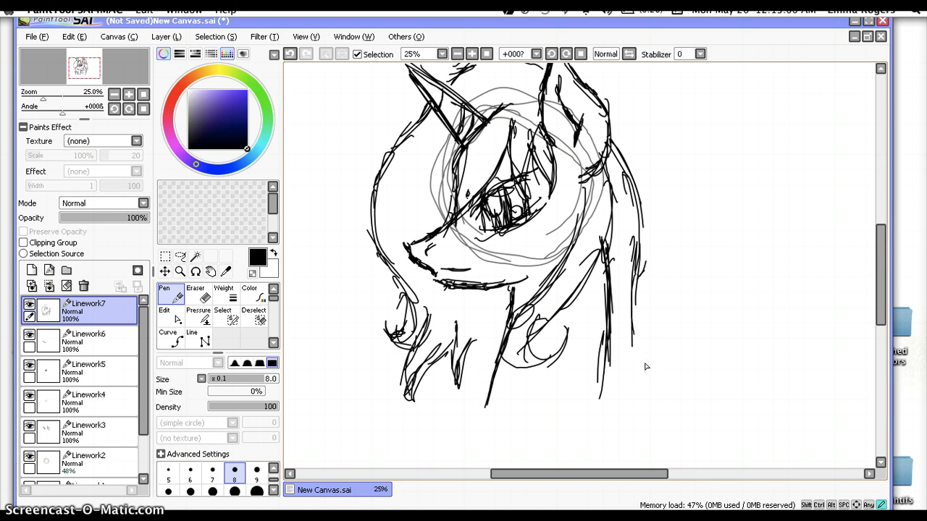
Step: Sketch the back line curving outward from the mane's lower end, with short strokes beneath it
{"action": "mouse_move", "coordinate": [627, 319]}
{"action": "left_mouse_down"}
{"action": "mouse_move", "coordinate": [656, 370]}
{"action": "mouse_move", "coordinate": [699, 391]}
{"action": "left_mouse_up"}
{"action": "mouse_move", "coordinate": [641, 367]}
{"action": "left_mouse_down"}
{"action": "mouse_move", "coordinate": [684, 394]}
{"action": "mouse_move", "coordinate": [761, 366]}
{"action": "left_mouse_up"}
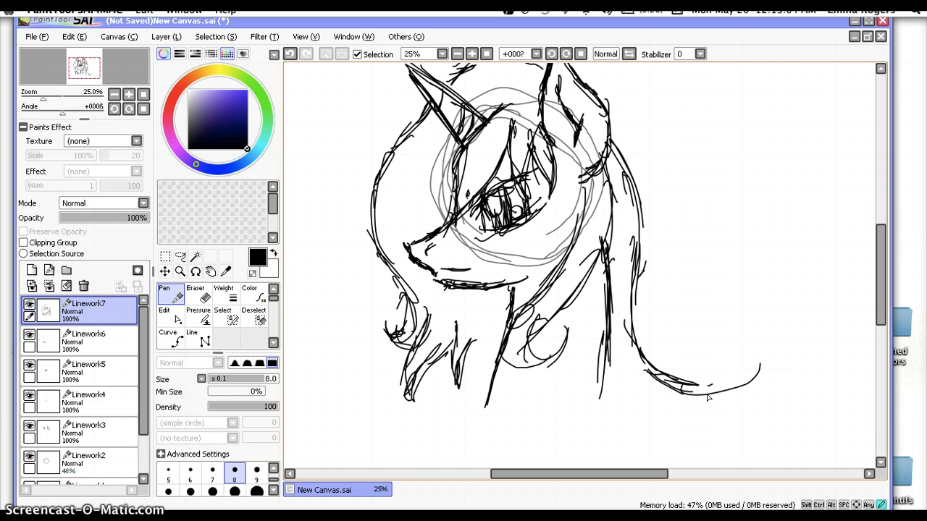
{"action": "mouse_move", "coordinate": [699, 397]}
{"action": "left_mouse_down"}
{"action": "mouse_move", "coordinate": [772, 366]}
{"action": "mouse_move", "coordinate": [768, 408]}
{"action": "mouse_move", "coordinate": [692, 418]}
{"action": "left_mouse_up"}
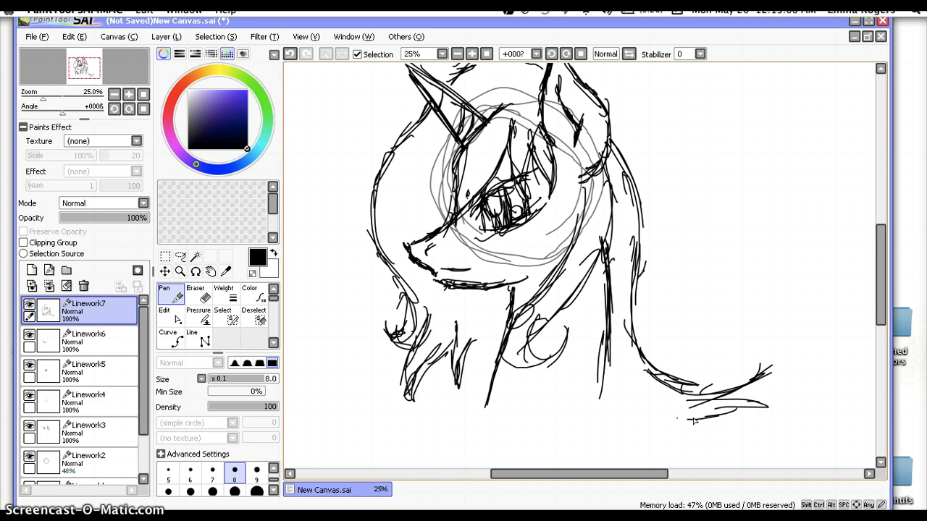
Step: Add loose strokes below the front mane's tips and short cheek marks beneath the eye
{"action": "mouse_move", "coordinate": [473, 349]}
{"action": "left_mouse_down"}
{"action": "mouse_move", "coordinate": [468, 398]}
{"action": "mouse_move", "coordinate": [439, 433]}
{"action": "left_mouse_up"}
{"action": "left_click_drag", "start_coordinate": [478, 410], "coordinate": [449, 430]}
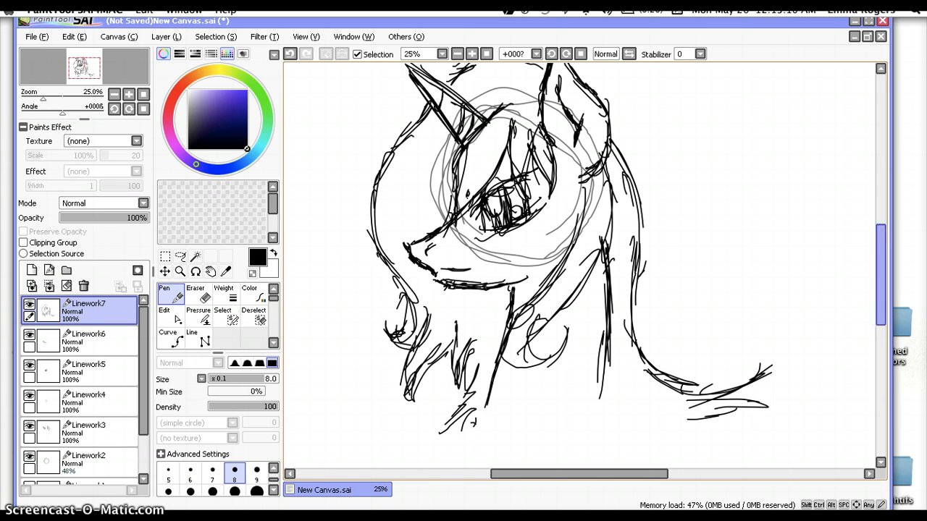
{"action": "mouse_move", "coordinate": [523, 246]}
{"action": "left_mouse_down"}
{"action": "mouse_move", "coordinate": [529, 257]}
{"action": "mouse_move", "coordinate": [543, 246]}
{"action": "left_mouse_up"}
Step: Sketch a wing with long feathers sweeping up behind the neck on a new linework layer
{"action": "mouse_move", "coordinate": [881, 297]}
{"action": "left_mouse_down"}
{"action": "mouse_move", "coordinate": [880, 280]}
{"action": "mouse_move", "coordinate": [880, 298]}
{"action": "left_mouse_up"}
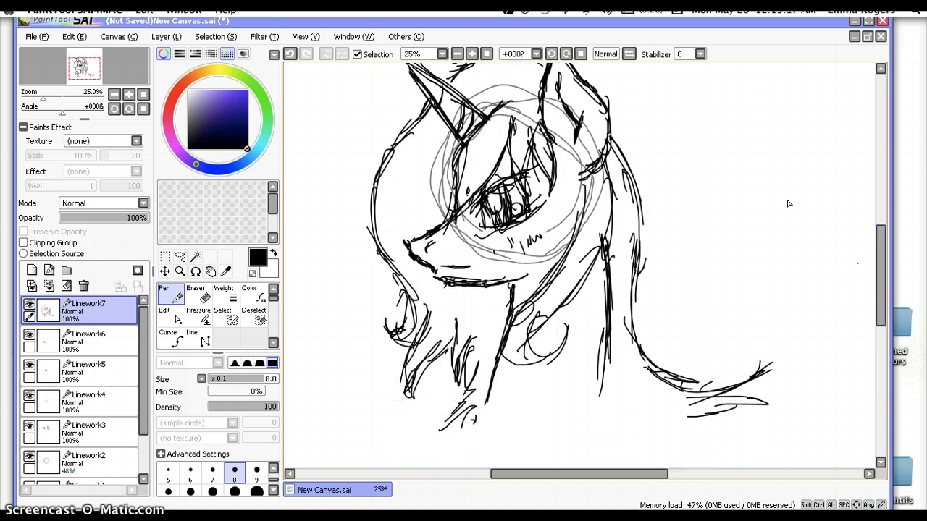
{"action": "left_click", "coordinate": [456, 54]}
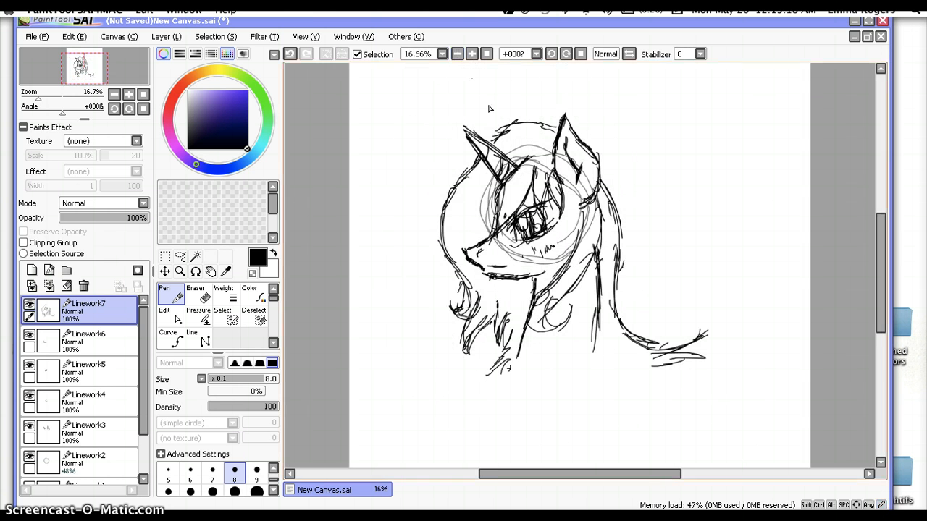
{"action": "left_click", "coordinate": [48, 270]}
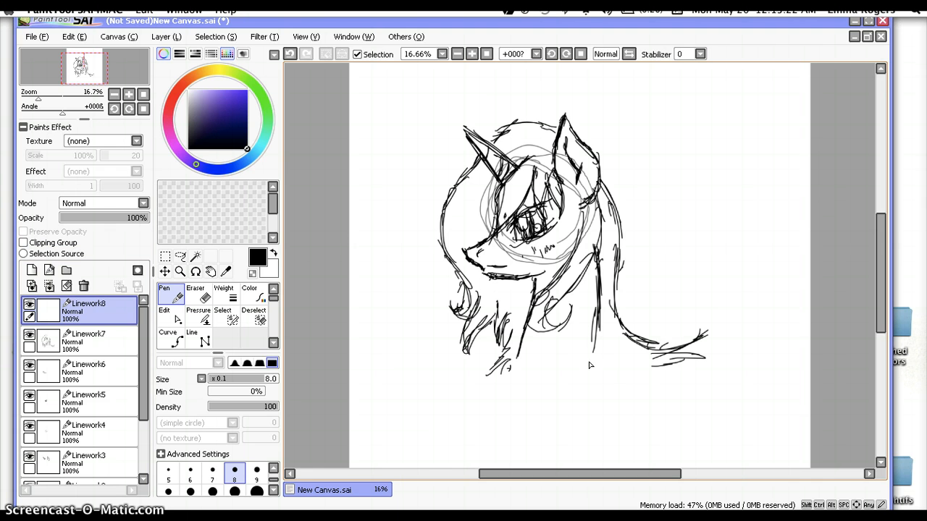
{"action": "mouse_move", "coordinate": [590, 365]}
{"action": "left_mouse_down"}
{"action": "mouse_move", "coordinate": [639, 329]}
{"action": "mouse_move", "coordinate": [699, 311]}
{"action": "mouse_move", "coordinate": [773, 203]}
{"action": "mouse_move", "coordinate": [770, 215]}
{"action": "left_mouse_up"}
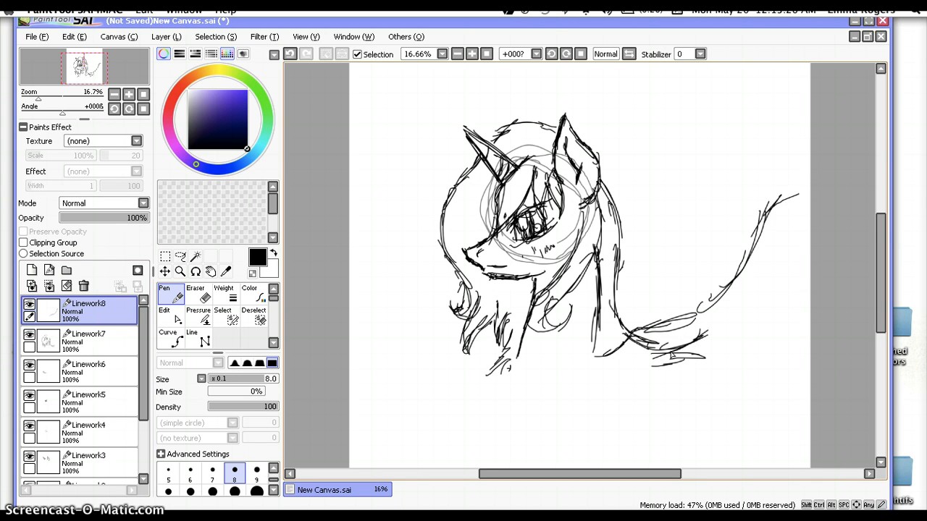
{"action": "mouse_move", "coordinate": [671, 355]}
{"action": "left_mouse_down"}
{"action": "mouse_move", "coordinate": [641, 373]}
{"action": "mouse_move", "coordinate": [687, 375]}
{"action": "mouse_move", "coordinate": [688, 355]}
{"action": "mouse_move", "coordinate": [710, 359]}
{"action": "mouse_move", "coordinate": [750, 337]}
{"action": "mouse_move", "coordinate": [789, 281]}
{"action": "mouse_move", "coordinate": [797, 236]}
{"action": "left_mouse_up"}
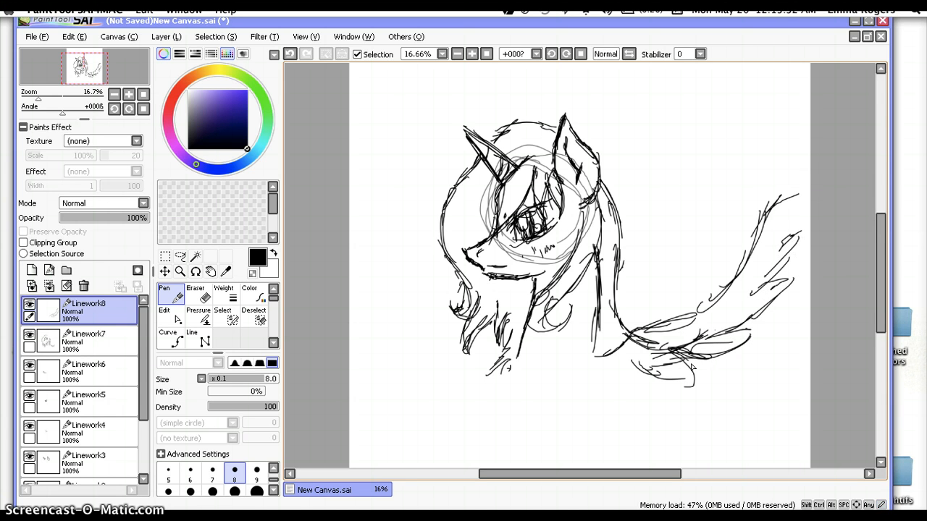
Step: Add small curved strokes and jagged pointed feathers beneath the wing
{"action": "mouse_move", "coordinate": [617, 387]}
{"action": "left_mouse_down"}
{"action": "mouse_move", "coordinate": [627, 368]}
{"action": "mouse_move", "coordinate": [642, 367]}
{"action": "left_mouse_up"}
{"action": "left_click_drag", "start_coordinate": [695, 385], "coordinate": [753, 435]}
{"action": "mouse_move", "coordinate": [726, 391]}
{"action": "left_mouse_down"}
{"action": "mouse_move", "coordinate": [753, 430]}
{"action": "mouse_move", "coordinate": [773, 410]}
{"action": "mouse_move", "coordinate": [804, 413]}
{"action": "left_mouse_up"}
{"action": "left_click_drag", "start_coordinate": [780, 386], "coordinate": [804, 412]}
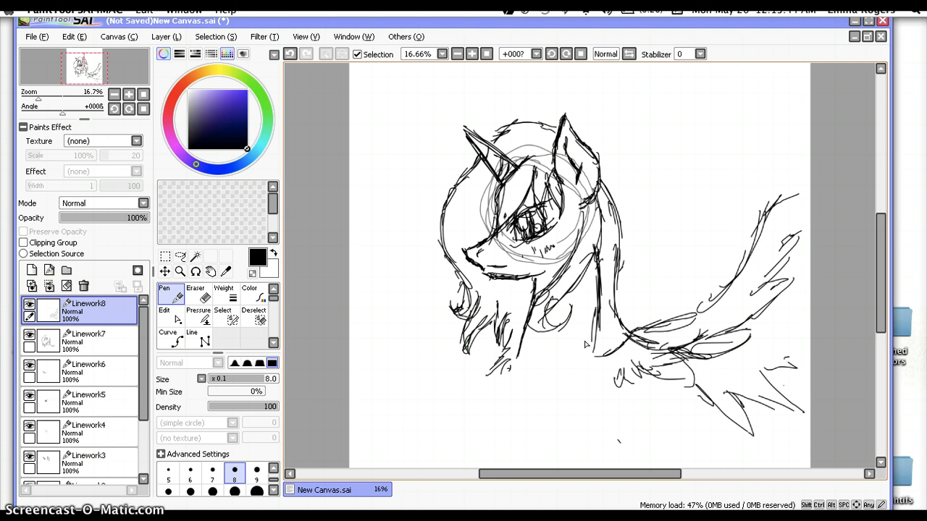
Step: Delete all the linework layers from Linework8 down to Linework1 and create a new, empty linework layer
{"action": "left_click", "coordinate": [82, 286]}
{"action": "left_click", "coordinate": [82, 287]}
{"action": "left_click", "coordinate": [81, 287]}
{"action": "left_click", "coordinate": [81, 287]}
{"action": "left_click", "coordinate": [82, 287]}
{"action": "left_click", "coordinate": [81, 287]}
{"action": "left_click", "coordinate": [81, 287]}
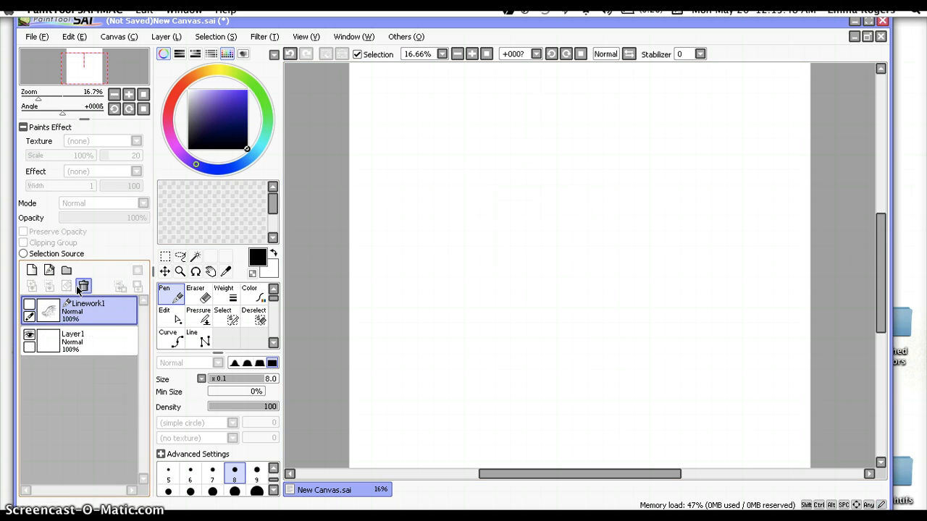
{"action": "left_click", "coordinate": [81, 287]}
{"action": "left_click", "coordinate": [49, 270]}
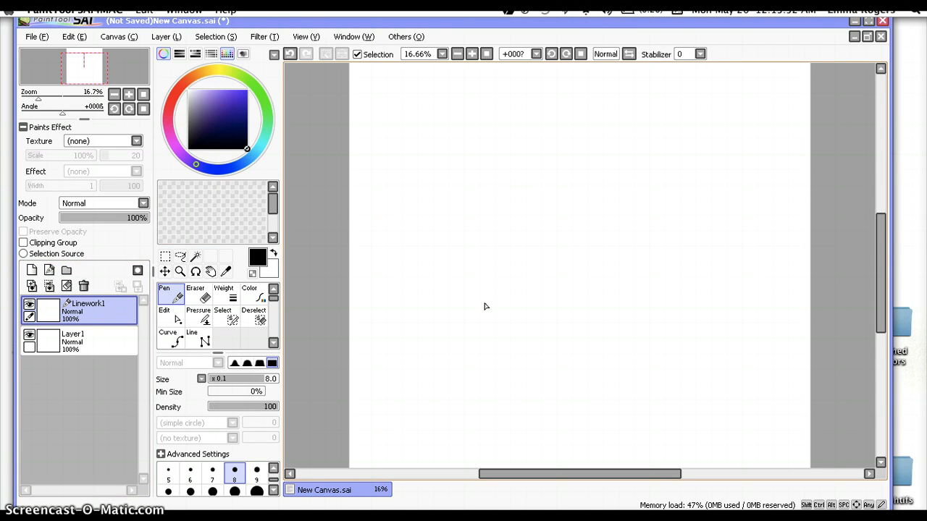
Step: Sketch a bat wing's outline with a curved leading edge, pointed tips and a scalloped lower edge, and reinforce the upper tip
{"action": "mouse_move", "coordinate": [480, 303]}
{"action": "left_mouse_down"}
{"action": "mouse_move", "coordinate": [534, 290]}
{"action": "mouse_move", "coordinate": [565, 253]}
{"action": "mouse_move", "coordinate": [511, 302]}
{"action": "mouse_move", "coordinate": [574, 225]}
{"action": "mouse_move", "coordinate": [560, 181]}
{"action": "mouse_move", "coordinate": [568, 159]}
{"action": "mouse_move", "coordinate": [561, 175]}
{"action": "mouse_move", "coordinate": [562, 165]}
{"action": "mouse_move", "coordinate": [601, 121]}
{"action": "mouse_move", "coordinate": [657, 87]}
{"action": "left_mouse_up"}
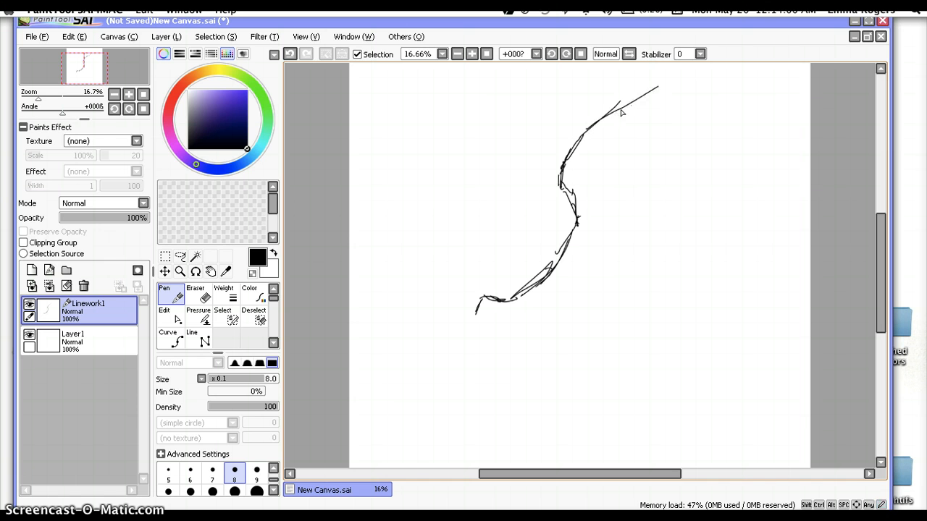
{"action": "mouse_move", "coordinate": [621, 112]}
{"action": "left_mouse_down"}
{"action": "mouse_move", "coordinate": [693, 76]}
{"action": "mouse_move", "coordinate": [738, 69]}
{"action": "mouse_move", "coordinate": [704, 102]}
{"action": "mouse_move", "coordinate": [706, 145]}
{"action": "mouse_move", "coordinate": [775, 215]}
{"action": "mouse_move", "coordinate": [680, 248]}
{"action": "mouse_move", "coordinate": [670, 304]}
{"action": "mouse_move", "coordinate": [693, 334]}
{"action": "mouse_move", "coordinate": [615, 344]}
{"action": "left_mouse_up"}
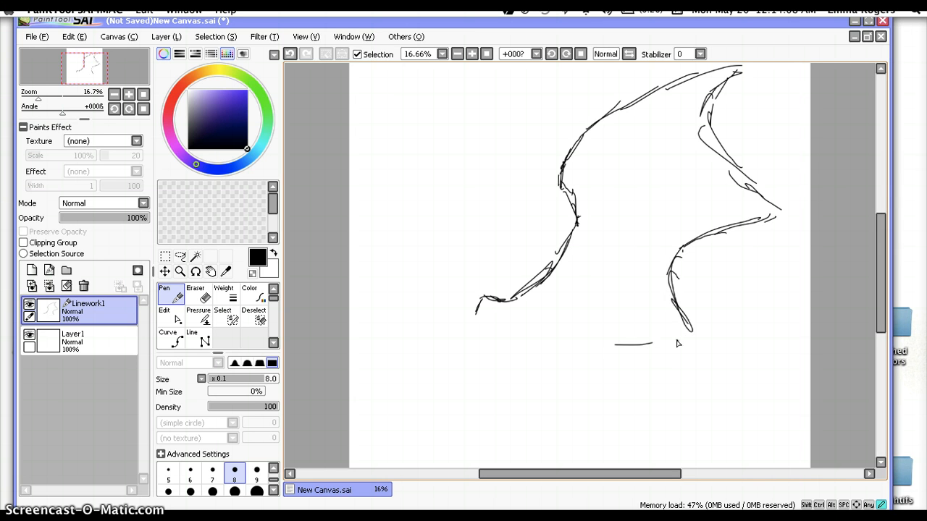
{"action": "mouse_move", "coordinate": [678, 340]}
{"action": "left_mouse_down"}
{"action": "mouse_move", "coordinate": [579, 337]}
{"action": "mouse_move", "coordinate": [556, 375]}
{"action": "mouse_move", "coordinate": [513, 342]}
{"action": "mouse_move", "coordinate": [559, 382]}
{"action": "mouse_move", "coordinate": [553, 367]}
{"action": "left_mouse_up"}
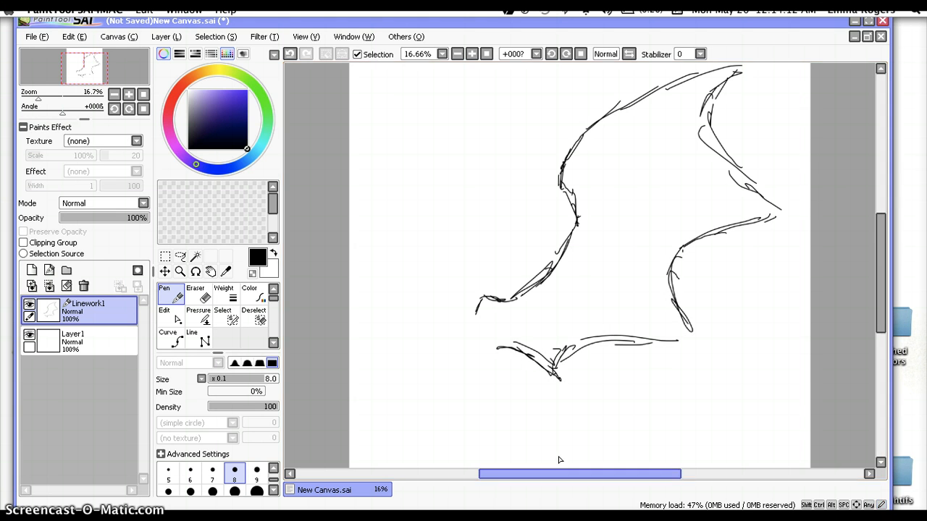
{"action": "left_click", "coordinate": [618, 211]}
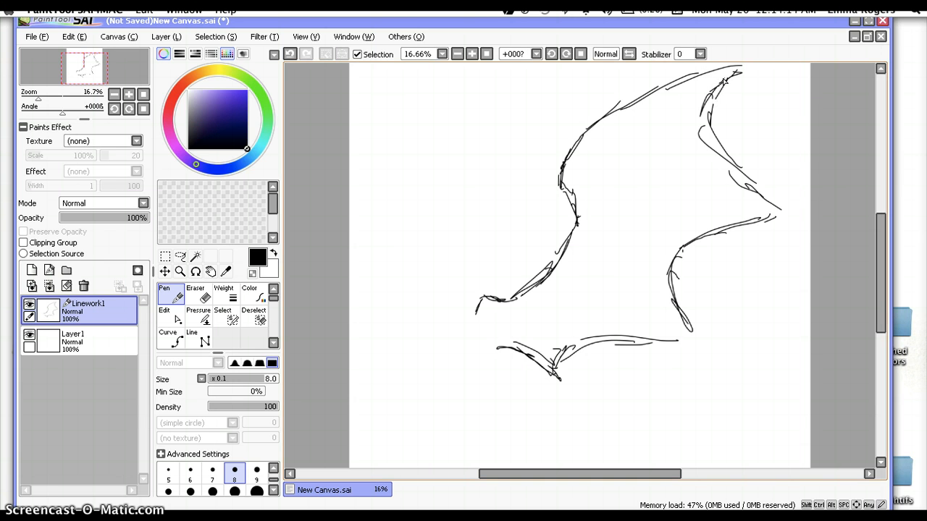
{"action": "left_click_drag", "start_coordinate": [726, 74], "coordinate": [708, 100]}
{"action": "left_click_drag", "start_coordinate": [717, 88], "coordinate": [699, 118]}
Step: Sketch the wing's base and the inner edge of its arm, running parallel to the leading edge up to the joint
{"action": "left_click_drag", "start_coordinate": [520, 312], "coordinate": [587, 280]}
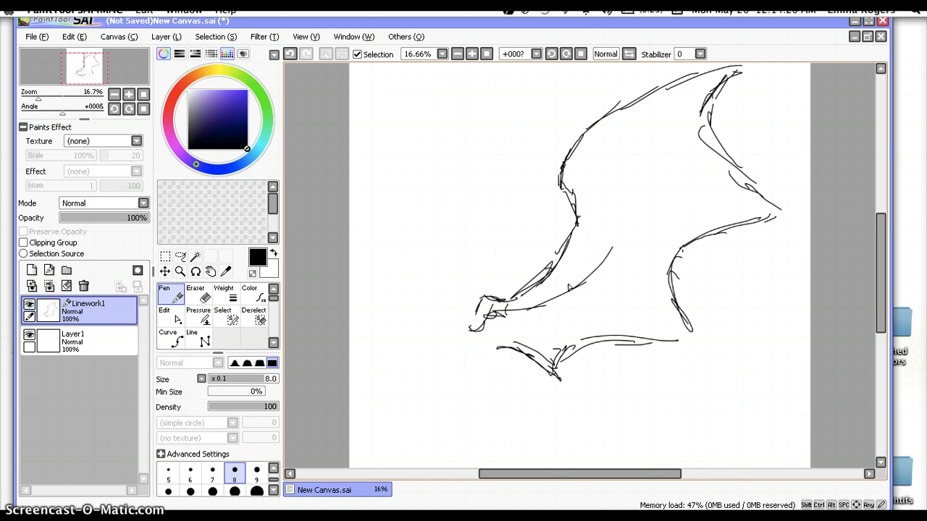
{"action": "left_click_drag", "start_coordinate": [604, 217], "coordinate": [598, 261]}
{"action": "left_click_drag", "start_coordinate": [599, 221], "coordinate": [566, 291]}
{"action": "left_click_drag", "start_coordinate": [594, 237], "coordinate": [576, 275]}
{"action": "left_click_drag", "start_coordinate": [601, 262], "coordinate": [586, 191]}
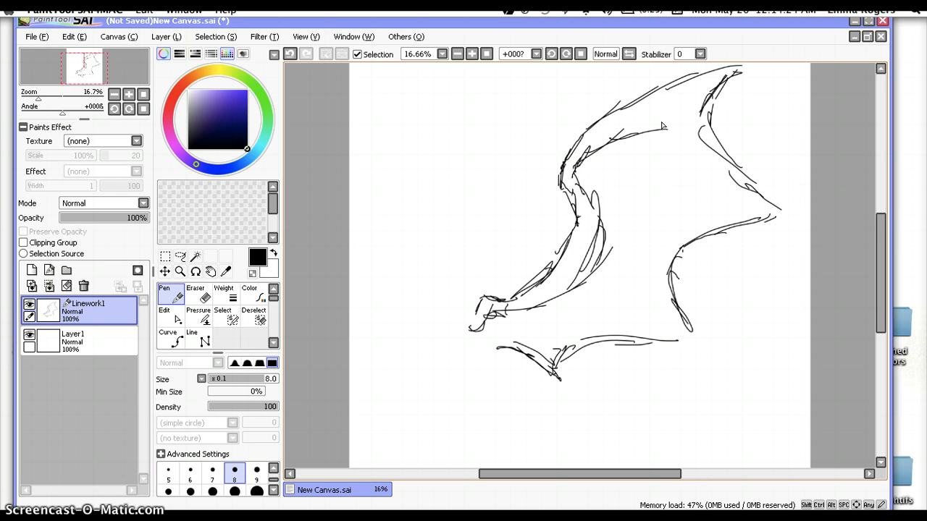
Step: Sketch a long curved finger bone arching from the wing's upper joint down across its outer edge
{"action": "left_click_drag", "start_coordinate": [636, 139], "coordinate": [724, 181]}
{"action": "mouse_move", "coordinate": [662, 150]}
{"action": "left_mouse_down"}
{"action": "mouse_move", "coordinate": [750, 275]}
{"action": "mouse_move", "coordinate": [739, 352]}
{"action": "mouse_move", "coordinate": [763, 239]}
{"action": "mouse_move", "coordinate": [753, 161]}
{"action": "left_mouse_up"}
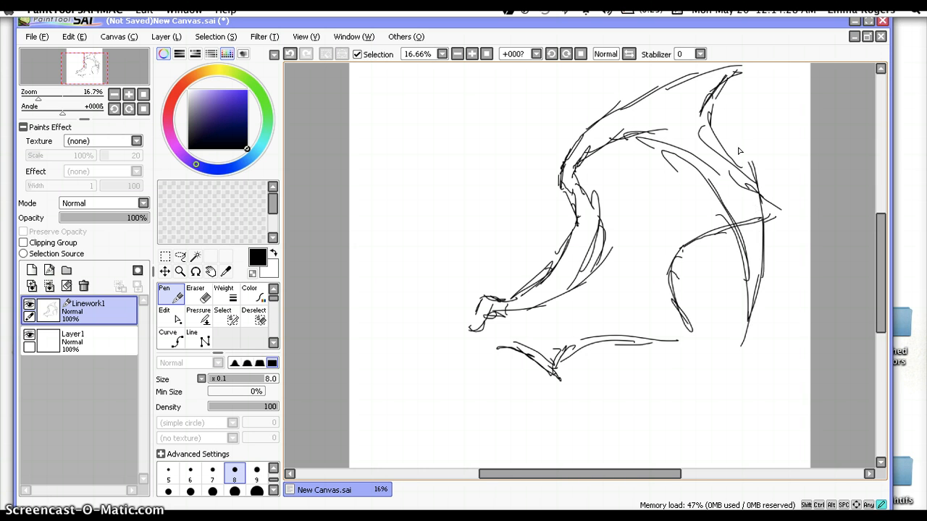
{"action": "left_click_drag", "start_coordinate": [702, 106], "coordinate": [624, 115]}
{"action": "mouse_move", "coordinate": [604, 110]}
{"action": "left_mouse_down"}
{"action": "mouse_move", "coordinate": [570, 167]}
{"action": "mouse_move", "coordinate": [631, 104]}
{"action": "left_mouse_up"}
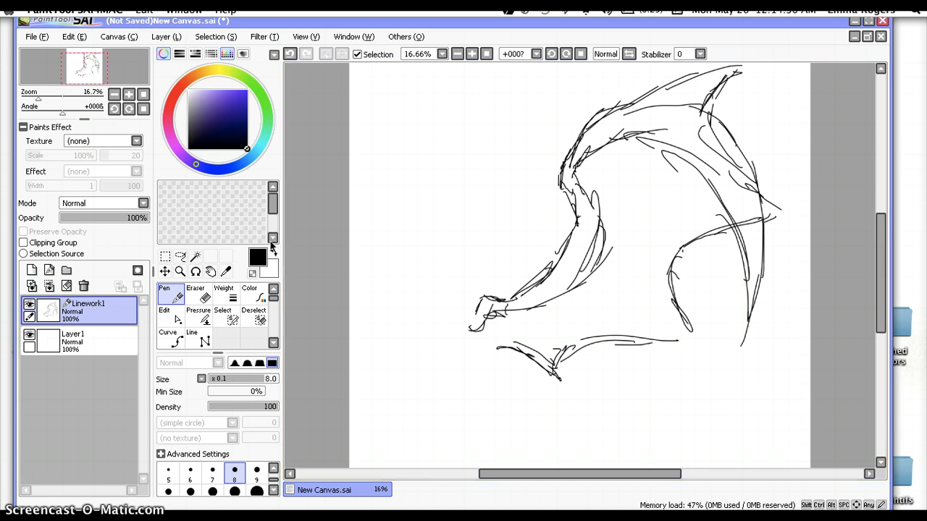
Step: Erase the wing's upper pointed tip and the stray strokes along its outer edge with the Eraser at size 80
{"action": "left_click", "coordinate": [196, 294]}
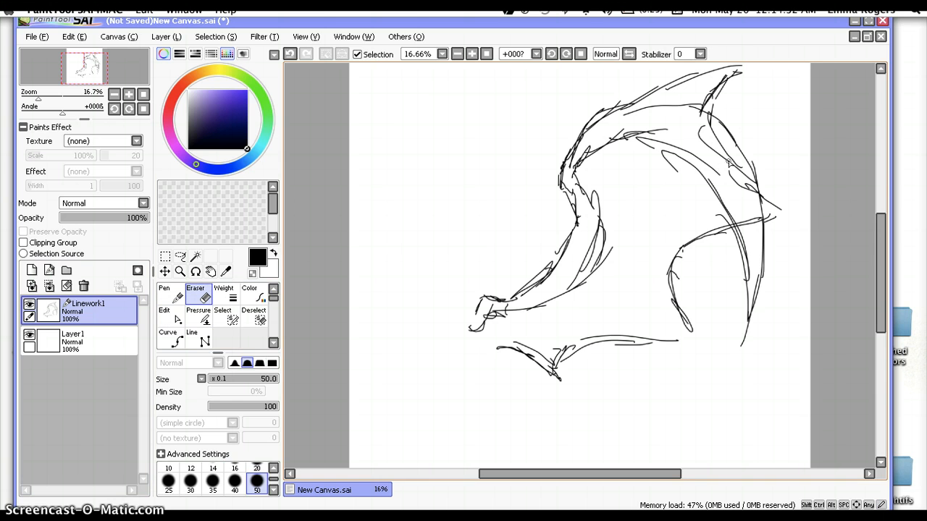
{"action": "left_click", "coordinate": [273, 491]}
{"action": "left_click", "coordinate": [212, 481]}
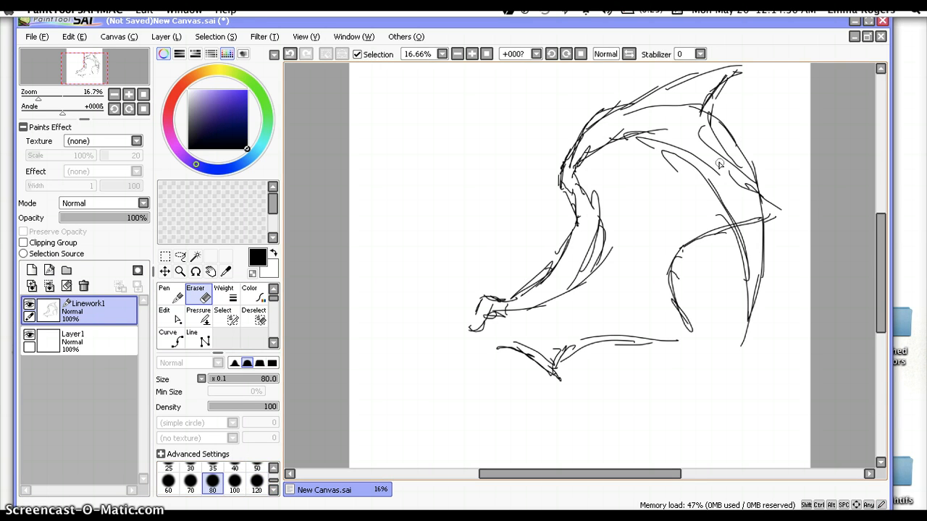
{"action": "left_click_drag", "start_coordinate": [715, 156], "coordinate": [737, 166]}
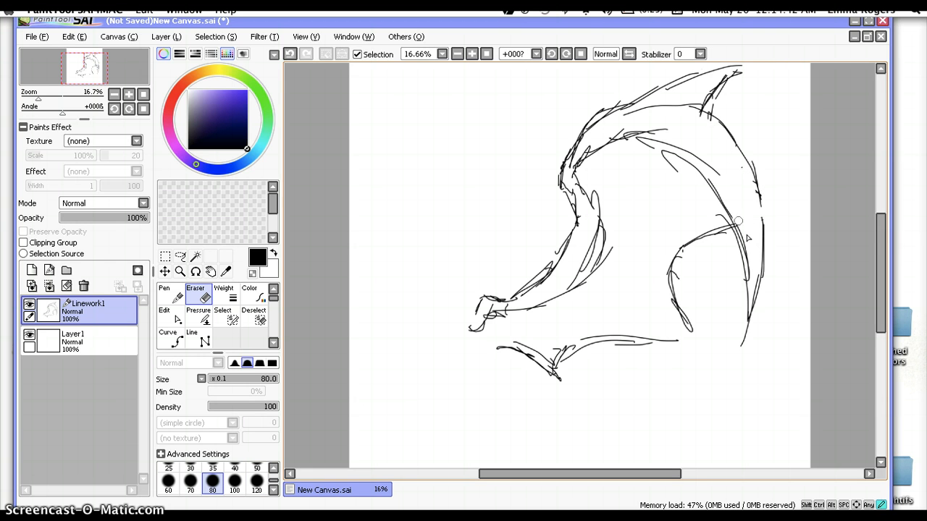
{"action": "mouse_move", "coordinate": [710, 105]}
{"action": "left_mouse_down"}
{"action": "mouse_move", "coordinate": [729, 75]}
{"action": "mouse_move", "coordinate": [690, 75]}
{"action": "mouse_move", "coordinate": [718, 114]}
{"action": "left_mouse_up"}
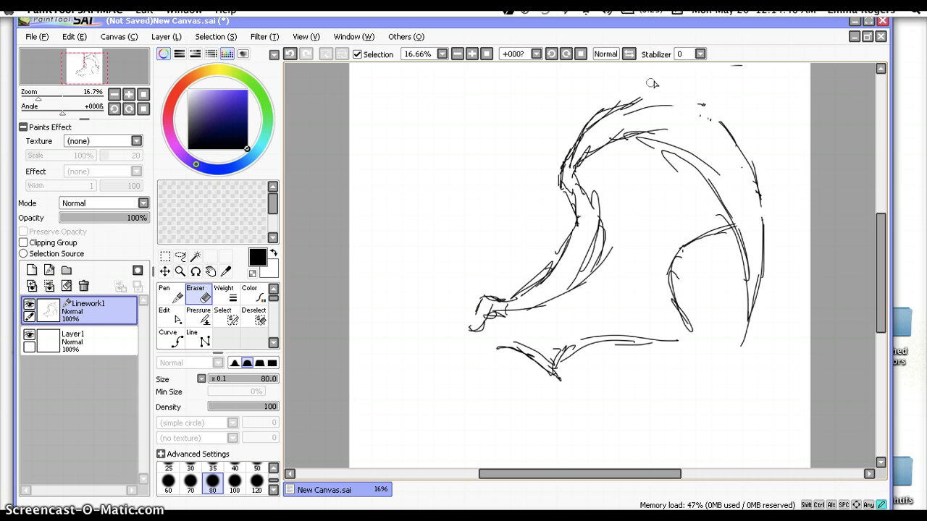
Step: Reinforce the wing's scalloped lower edge with the Pen and sketch fold lines from its lower point up to the arm
{"action": "left_click", "coordinate": [168, 293]}
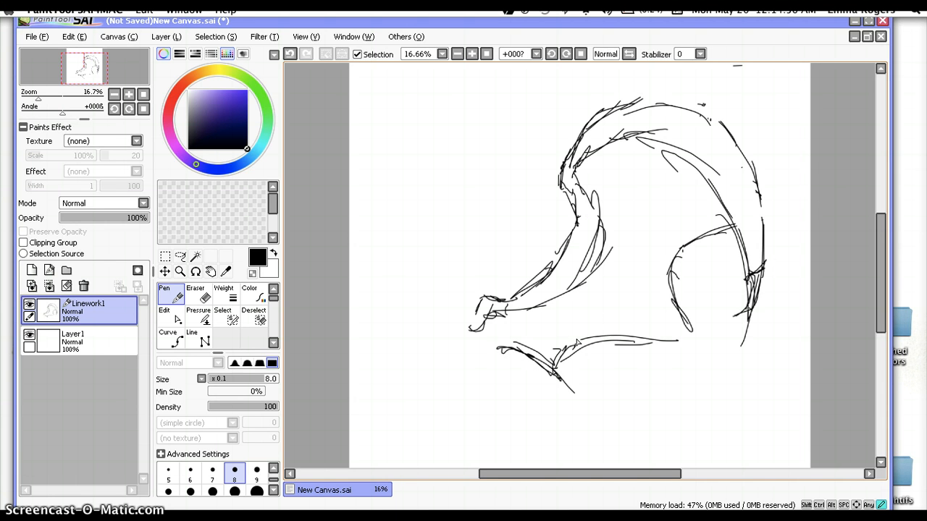
{"action": "mouse_move", "coordinate": [566, 365]}
{"action": "left_mouse_down"}
{"action": "mouse_move", "coordinate": [680, 345]}
{"action": "mouse_move", "coordinate": [661, 283]}
{"action": "left_mouse_up"}
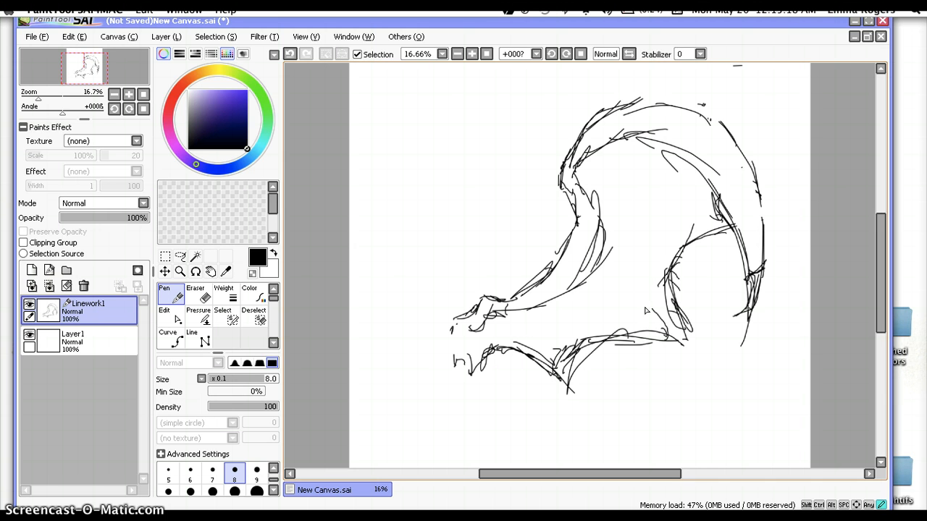
{"action": "mouse_move", "coordinate": [679, 343]}
{"action": "left_mouse_down"}
{"action": "mouse_move", "coordinate": [645, 313]}
{"action": "mouse_move", "coordinate": [575, 292]}
{"action": "left_mouse_up"}
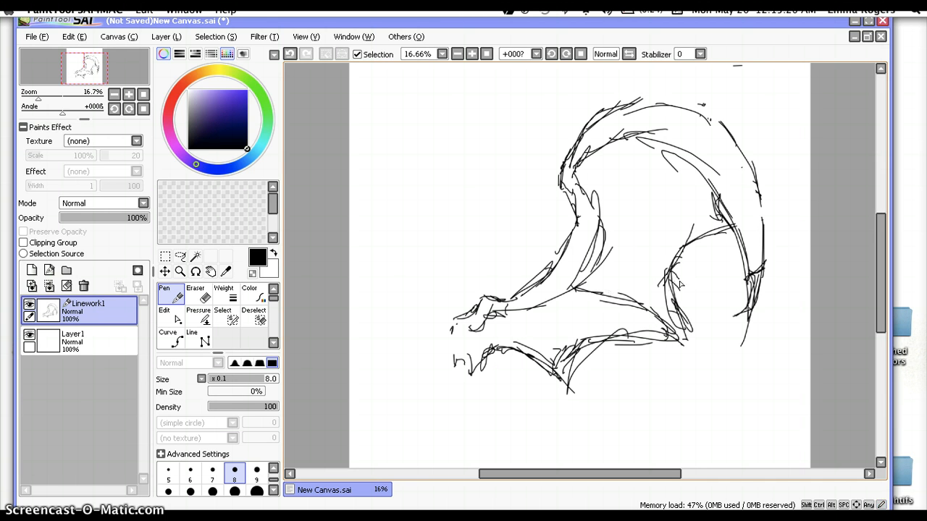
{"action": "left_click_drag", "start_coordinate": [664, 305], "coordinate": [608, 272]}
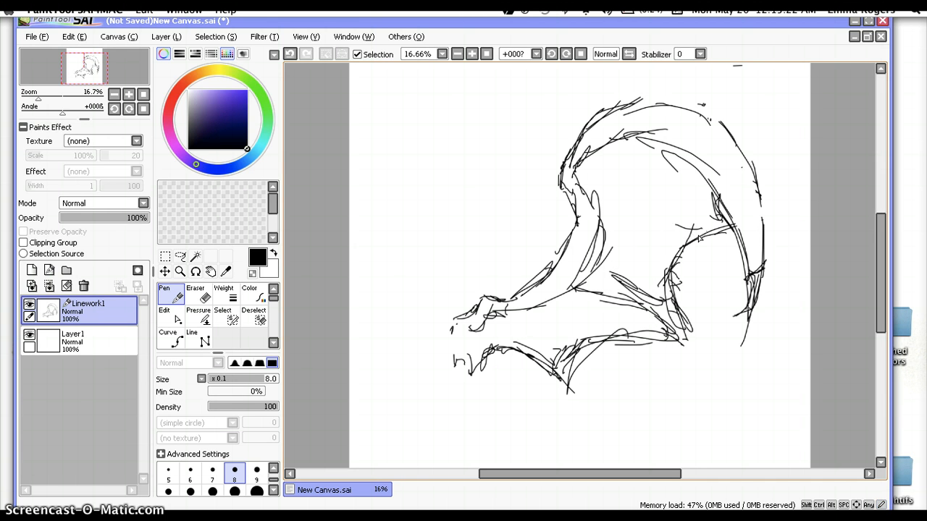
Step: Sketch curved fold lines across the upper membrane between the arm and the finger bone, and reinforce the leading edge
{"action": "left_click_drag", "start_coordinate": [699, 238], "coordinate": [654, 230]}
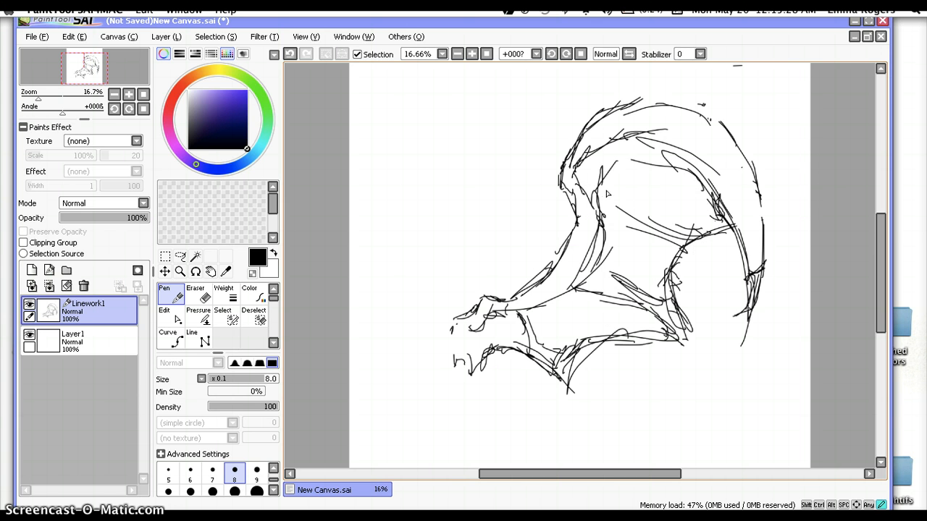
{"action": "left_click_drag", "start_coordinate": [598, 208], "coordinate": [700, 183]}
{"action": "left_click_drag", "start_coordinate": [614, 201], "coordinate": [605, 245]}
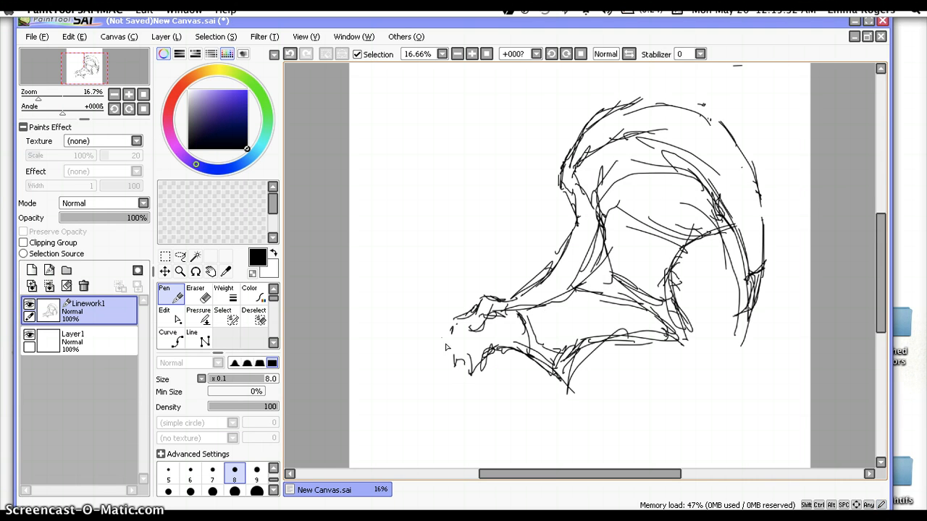
{"action": "left_click", "coordinate": [458, 54]}
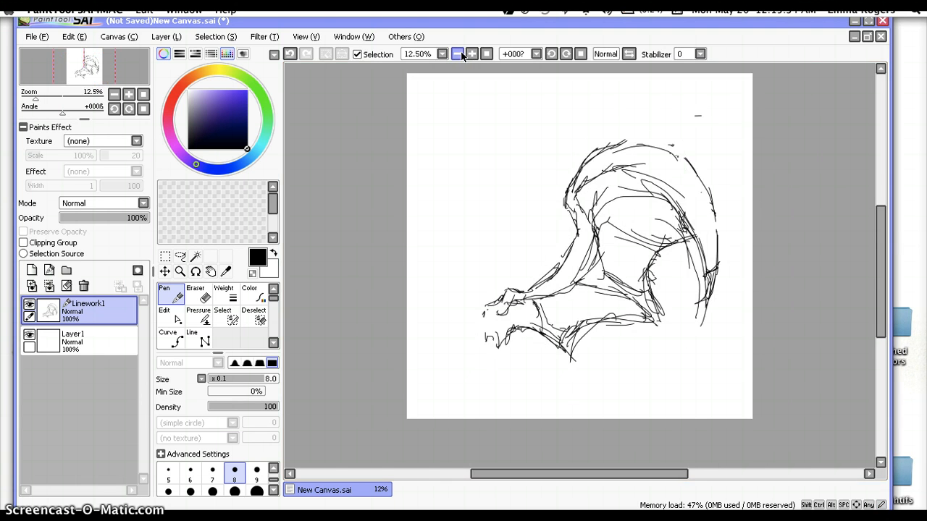
{"action": "left_click", "coordinate": [458, 54]}
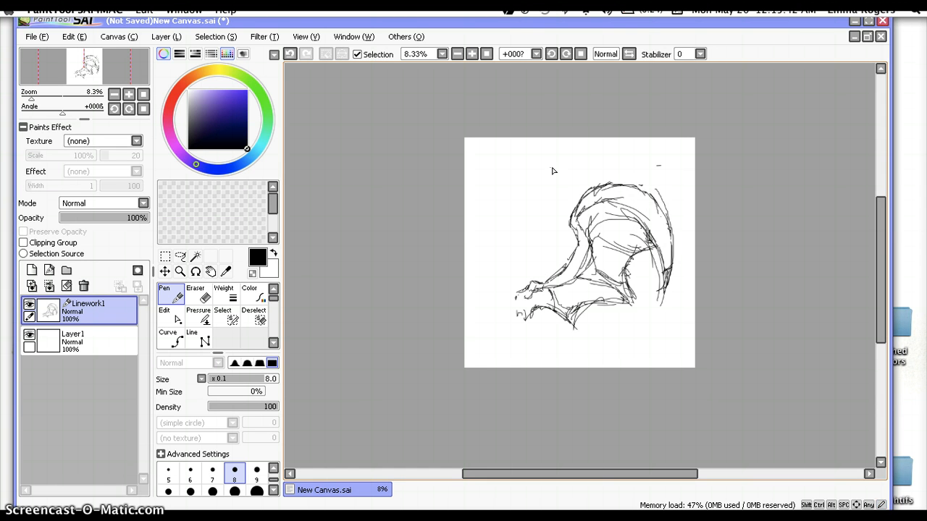
{"action": "left_click", "coordinate": [471, 54]}
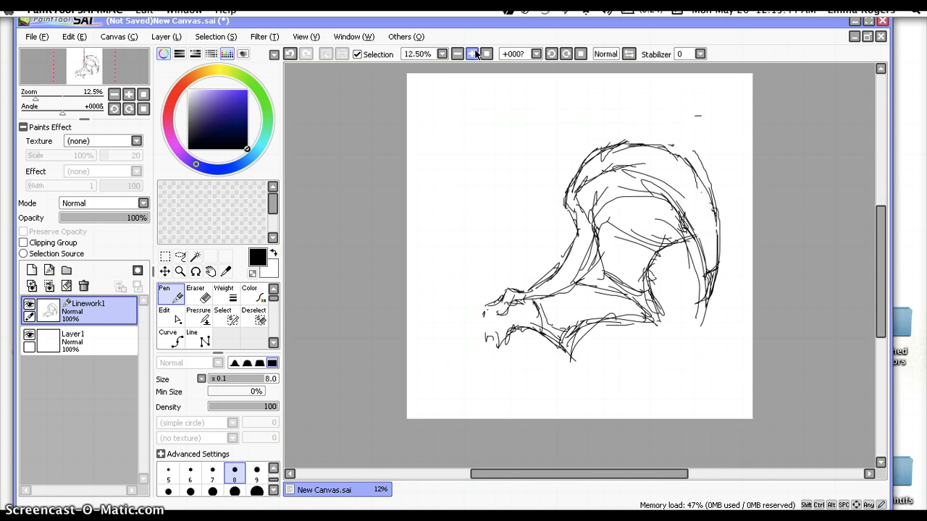
{"action": "left_click", "coordinate": [472, 54]}
{"action": "left_click", "coordinate": [457, 54]}
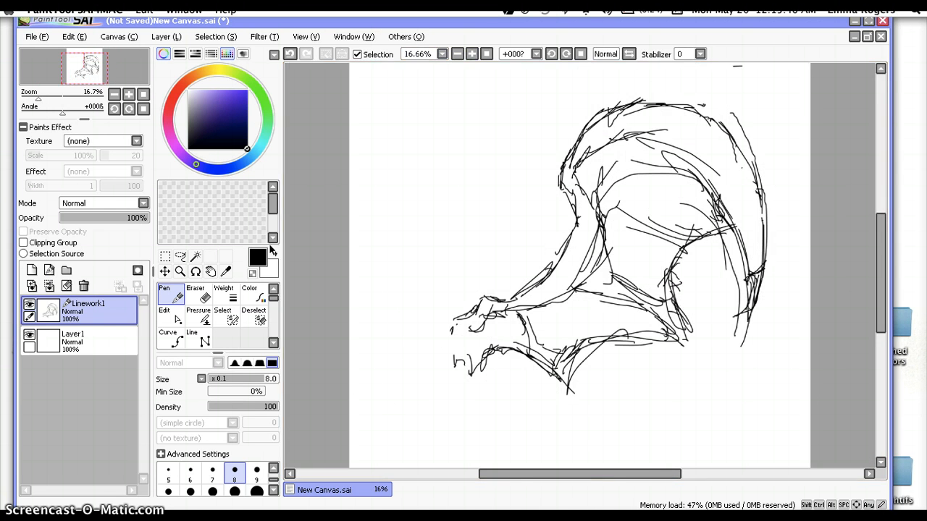
Step: Create a new normal layer, choose a mid grey, and place the layer directly below Linework1
{"action": "left_click", "coordinate": [28, 269]}
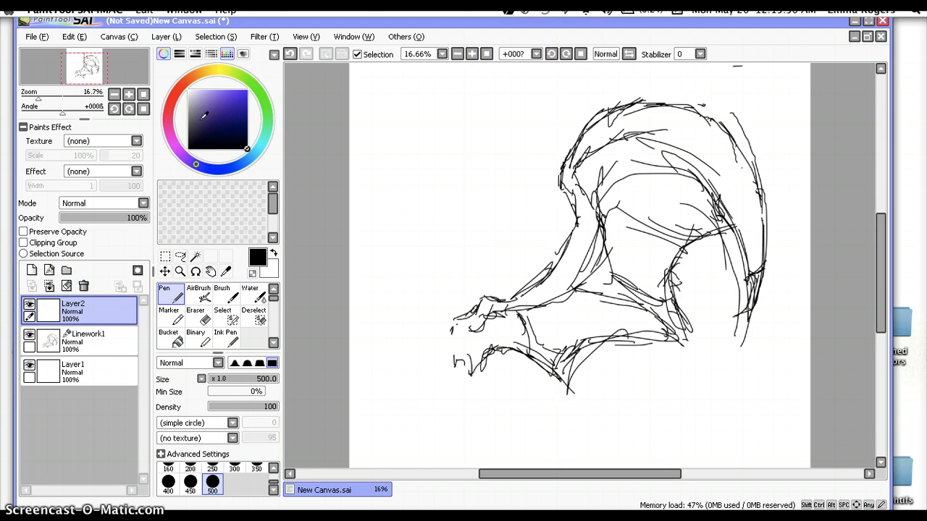
{"action": "left_click_drag", "start_coordinate": [205, 116], "coordinate": [176, 112]}
{"action": "left_click_drag", "start_coordinate": [72, 309], "coordinate": [95, 333]}
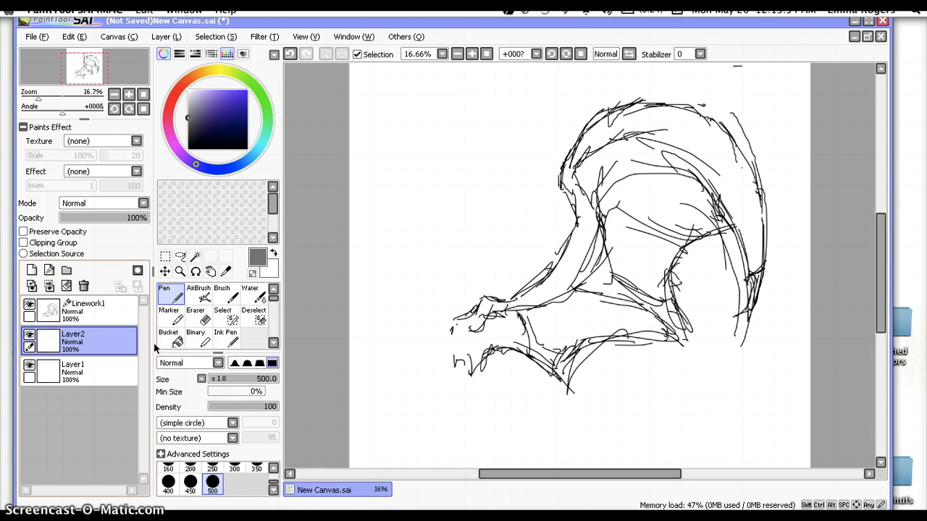
Step: Shade the upper membrane, the folds beside the arm and the outer finger in grey with the AirBrush at size 200
{"action": "left_click", "coordinate": [199, 293]}
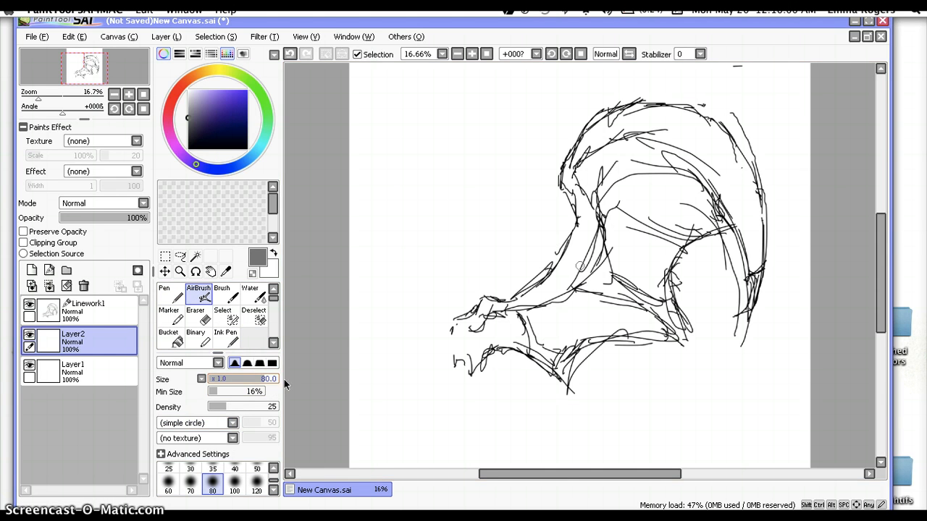
{"action": "left_click_drag", "start_coordinate": [299, 383], "coordinate": [298, 384]}
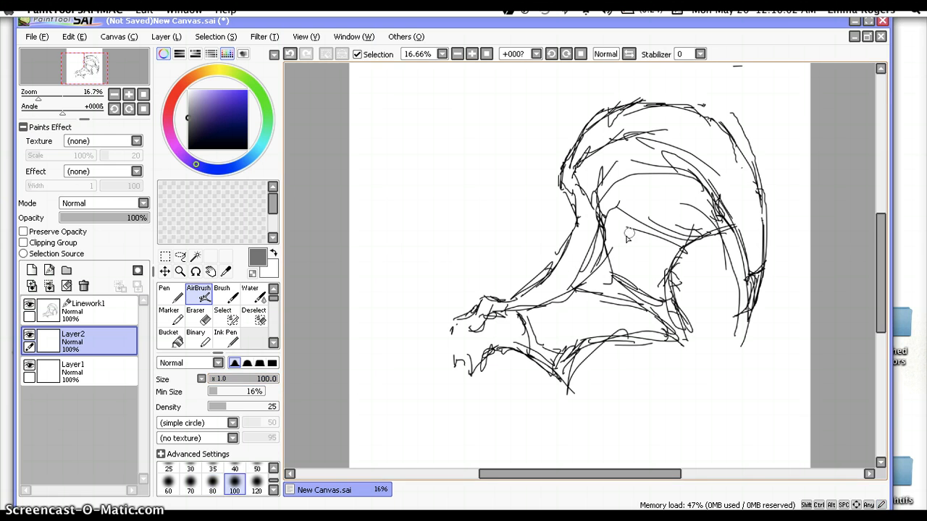
{"action": "left_click", "coordinate": [274, 492]}
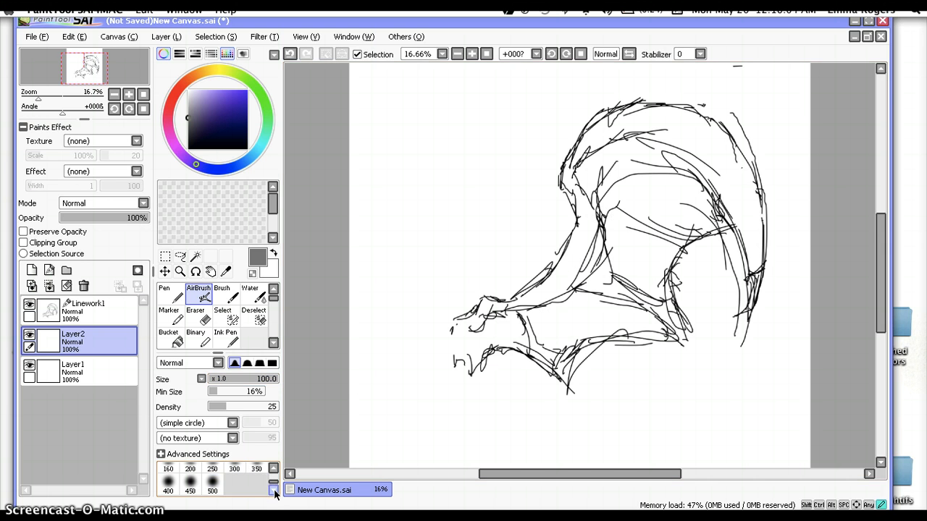
{"action": "left_click", "coordinate": [217, 489]}
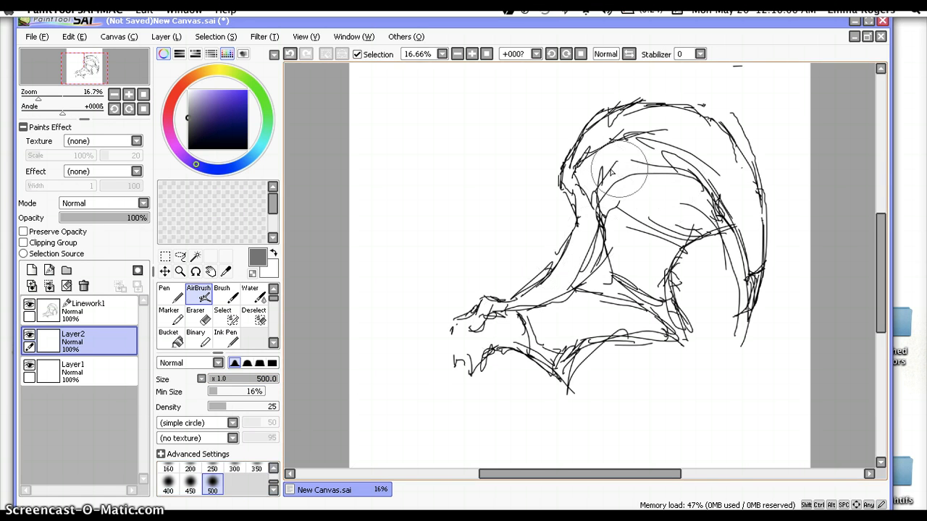
{"action": "left_click", "coordinate": [190, 469]}
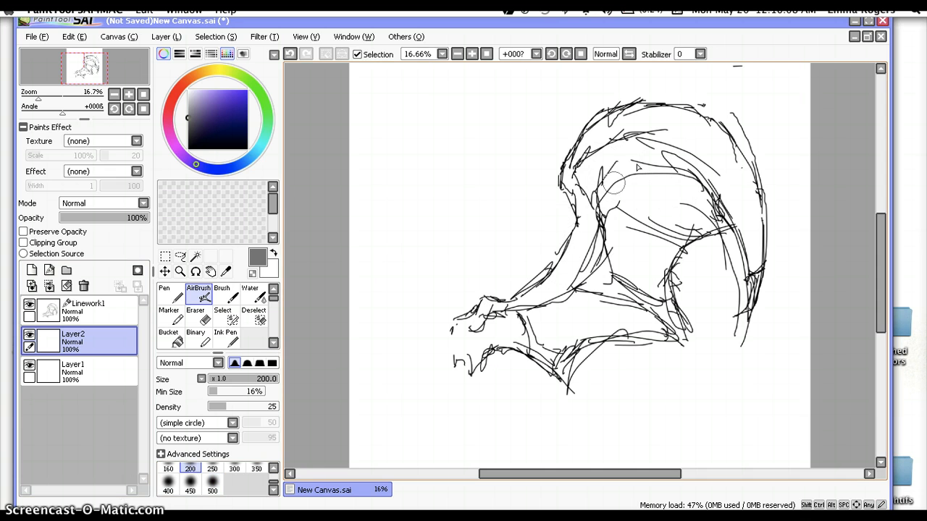
{"action": "mouse_move", "coordinate": [614, 190]}
{"action": "left_mouse_down"}
{"action": "mouse_move", "coordinate": [603, 210]}
{"action": "mouse_move", "coordinate": [589, 178]}
{"action": "mouse_move", "coordinate": [605, 169]}
{"action": "mouse_move", "coordinate": [586, 180]}
{"action": "mouse_move", "coordinate": [590, 170]}
{"action": "mouse_move", "coordinate": [587, 187]}
{"action": "mouse_move", "coordinate": [582, 165]}
{"action": "mouse_move", "coordinate": [619, 161]}
{"action": "mouse_move", "coordinate": [610, 148]}
{"action": "mouse_move", "coordinate": [594, 163]}
{"action": "mouse_move", "coordinate": [609, 144]}
{"action": "mouse_move", "coordinate": [609, 235]}
{"action": "mouse_move", "coordinate": [615, 170]}
{"action": "mouse_move", "coordinate": [607, 160]}
{"action": "mouse_move", "coordinate": [622, 156]}
{"action": "mouse_move", "coordinate": [615, 149]}
{"action": "mouse_move", "coordinate": [601, 194]}
{"action": "mouse_move", "coordinate": [605, 179]}
{"action": "mouse_move", "coordinate": [612, 189]}
{"action": "mouse_move", "coordinate": [594, 227]}
{"action": "mouse_move", "coordinate": [604, 188]}
{"action": "mouse_move", "coordinate": [588, 175]}
{"action": "mouse_move", "coordinate": [597, 192]}
{"action": "mouse_move", "coordinate": [642, 146]}
{"action": "mouse_move", "coordinate": [611, 147]}
{"action": "mouse_move", "coordinate": [632, 168]}
{"action": "mouse_move", "coordinate": [692, 181]}
{"action": "mouse_move", "coordinate": [638, 147]}
{"action": "mouse_move", "coordinate": [724, 234]}
{"action": "mouse_move", "coordinate": [696, 195]}
{"action": "mouse_move", "coordinate": [632, 174]}
{"action": "mouse_move", "coordinate": [634, 162]}
{"action": "mouse_move", "coordinate": [682, 171]}
{"action": "mouse_move", "coordinate": [706, 213]}
{"action": "mouse_move", "coordinate": [730, 228]}
{"action": "mouse_move", "coordinate": [651, 170]}
{"action": "mouse_move", "coordinate": [612, 179]}
{"action": "mouse_move", "coordinate": [594, 194]}
{"action": "mouse_move", "coordinate": [605, 207]}
{"action": "mouse_move", "coordinate": [609, 248]}
{"action": "mouse_move", "coordinate": [594, 266]}
{"action": "mouse_move", "coordinate": [627, 194]}
{"action": "mouse_move", "coordinate": [607, 215]}
{"action": "mouse_move", "coordinate": [596, 261]}
{"action": "mouse_move", "coordinate": [615, 191]}
{"action": "mouse_move", "coordinate": [650, 154]}
{"action": "mouse_move", "coordinate": [592, 186]}
{"action": "mouse_move", "coordinate": [674, 163]}
{"action": "mouse_move", "coordinate": [601, 155]}
{"action": "mouse_move", "coordinate": [656, 137]}
{"action": "mouse_move", "coordinate": [717, 192]}
{"action": "mouse_move", "coordinate": [623, 117]}
{"action": "mouse_move", "coordinate": [594, 139]}
{"action": "mouse_move", "coordinate": [579, 203]}
{"action": "mouse_move", "coordinate": [590, 225]}
{"action": "mouse_move", "coordinate": [578, 281]}
{"action": "mouse_move", "coordinate": [619, 286]}
{"action": "mouse_move", "coordinate": [597, 270]}
{"action": "mouse_move", "coordinate": [615, 283]}
{"action": "mouse_move", "coordinate": [602, 252]}
{"action": "mouse_move", "coordinate": [628, 293]}
{"action": "mouse_move", "coordinate": [685, 329]}
{"action": "mouse_move", "coordinate": [757, 297]}
{"action": "mouse_move", "coordinate": [753, 239]}
{"action": "mouse_move", "coordinate": [718, 194]}
{"action": "mouse_move", "coordinate": [757, 235]}
{"action": "mouse_move", "coordinate": [714, 129]}
{"action": "left_mouse_up"}
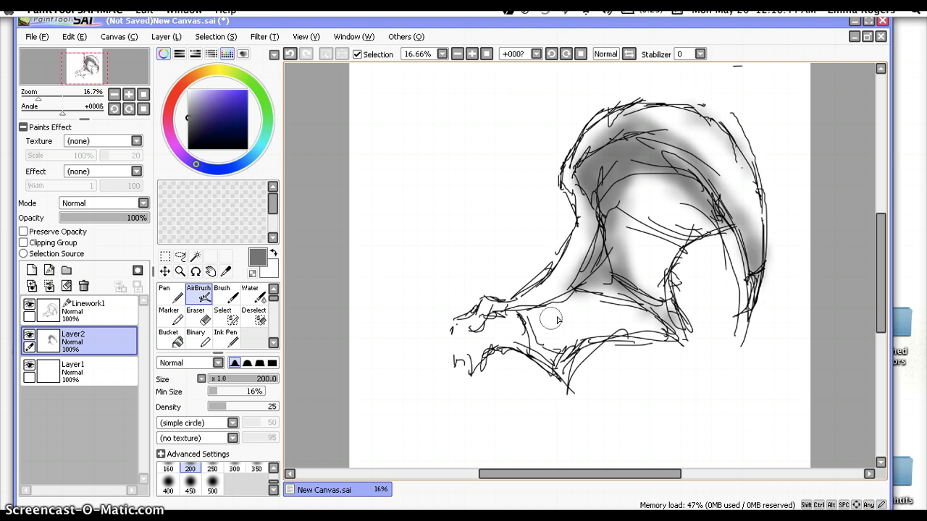
Step: Airbrush grey shading onto the wing's base, the lower membrane and along the arm up to the joint
{"action": "mouse_move", "coordinate": [526, 337]}
{"action": "left_mouse_down"}
{"action": "mouse_move", "coordinate": [545, 307]}
{"action": "mouse_move", "coordinate": [541, 315]}
{"action": "mouse_move", "coordinate": [572, 288]}
{"action": "mouse_move", "coordinate": [528, 322]}
{"action": "mouse_move", "coordinate": [546, 349]}
{"action": "mouse_move", "coordinate": [521, 319]}
{"action": "mouse_move", "coordinate": [501, 319]}
{"action": "mouse_move", "coordinate": [482, 350]}
{"action": "mouse_move", "coordinate": [486, 341]}
{"action": "mouse_move", "coordinate": [451, 352]}
{"action": "mouse_move", "coordinate": [490, 321]}
{"action": "mouse_move", "coordinate": [464, 335]}
{"action": "left_mouse_up"}
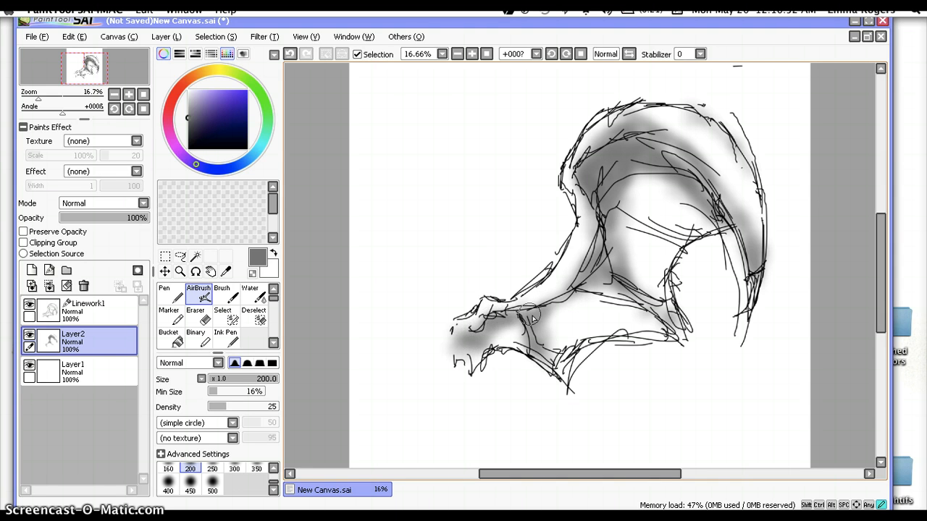
{"action": "mouse_move", "coordinate": [592, 317]}
{"action": "left_mouse_down"}
{"action": "mouse_move", "coordinate": [571, 340]}
{"action": "mouse_move", "coordinate": [580, 330]}
{"action": "mouse_move", "coordinate": [627, 332]}
{"action": "mouse_move", "coordinate": [568, 343]}
{"action": "mouse_move", "coordinate": [537, 364]}
{"action": "mouse_move", "coordinate": [505, 354]}
{"action": "left_mouse_up"}
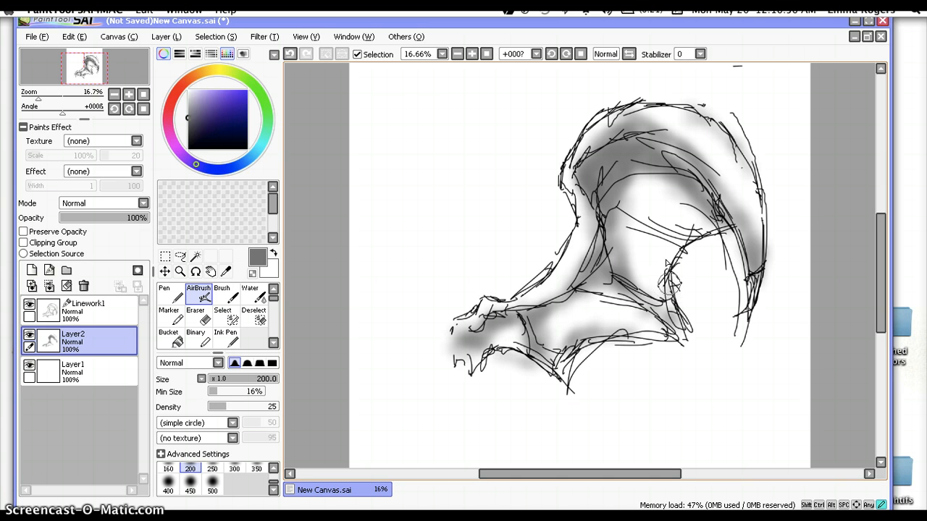
{"action": "mouse_move", "coordinate": [669, 283]}
{"action": "left_mouse_down"}
{"action": "mouse_move", "coordinate": [694, 230]}
{"action": "mouse_move", "coordinate": [665, 281]}
{"action": "left_mouse_up"}
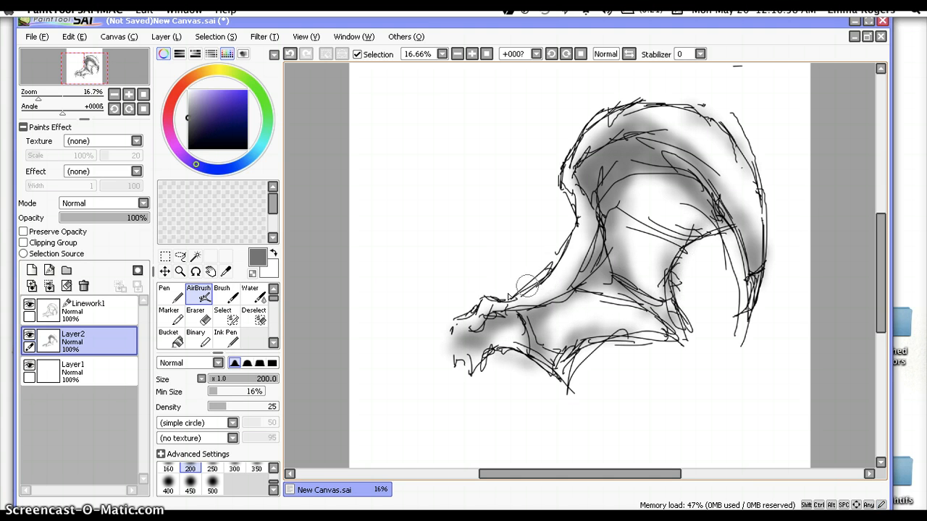
{"action": "left_click_drag", "start_coordinate": [511, 302], "coordinate": [541, 304]}
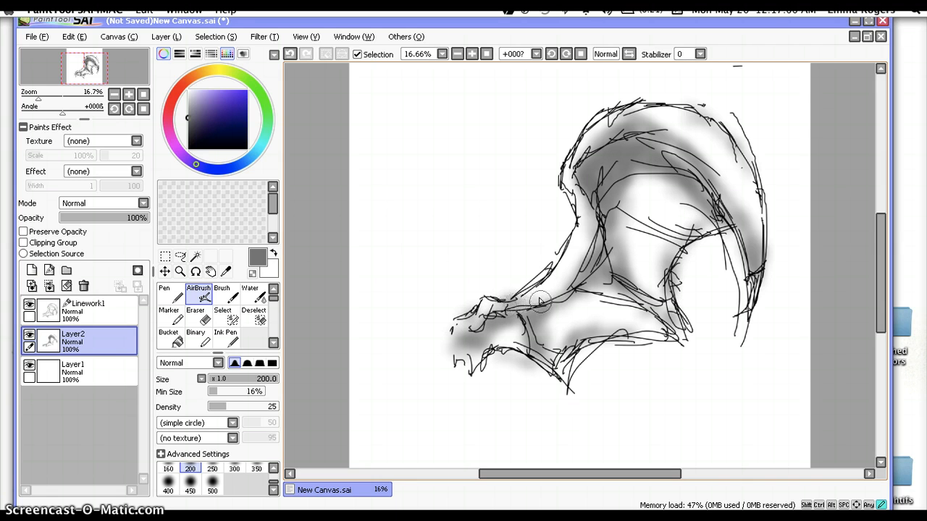
{"action": "mouse_move", "coordinate": [578, 226]}
{"action": "left_mouse_down"}
{"action": "mouse_move", "coordinate": [585, 207]}
{"action": "mouse_move", "coordinate": [582, 239]}
{"action": "mouse_move", "coordinate": [575, 185]}
{"action": "mouse_move", "coordinate": [612, 130]}
{"action": "mouse_move", "coordinate": [630, 148]}
{"action": "left_mouse_up"}
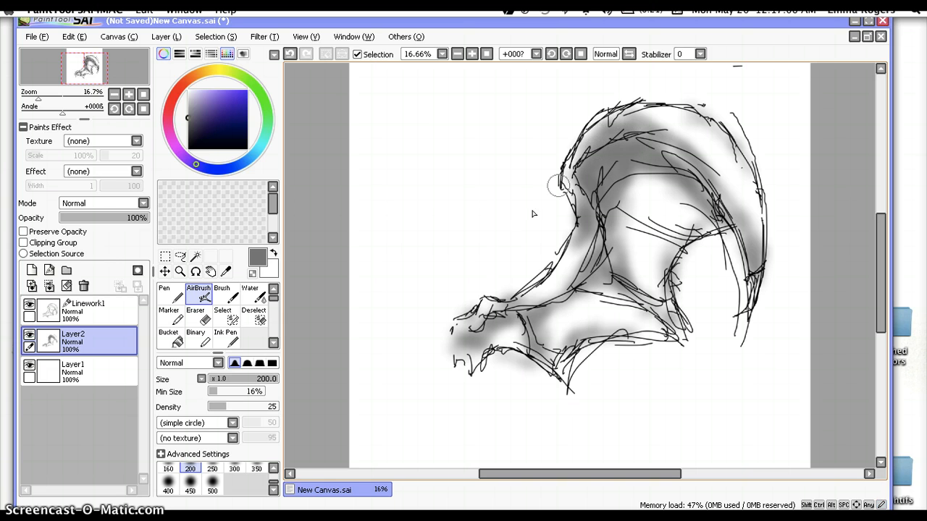
{"action": "mouse_move", "coordinate": [511, 301]}
{"action": "left_mouse_down"}
{"action": "mouse_move", "coordinate": [545, 293]}
{"action": "mouse_move", "coordinate": [512, 302]}
{"action": "left_mouse_up"}
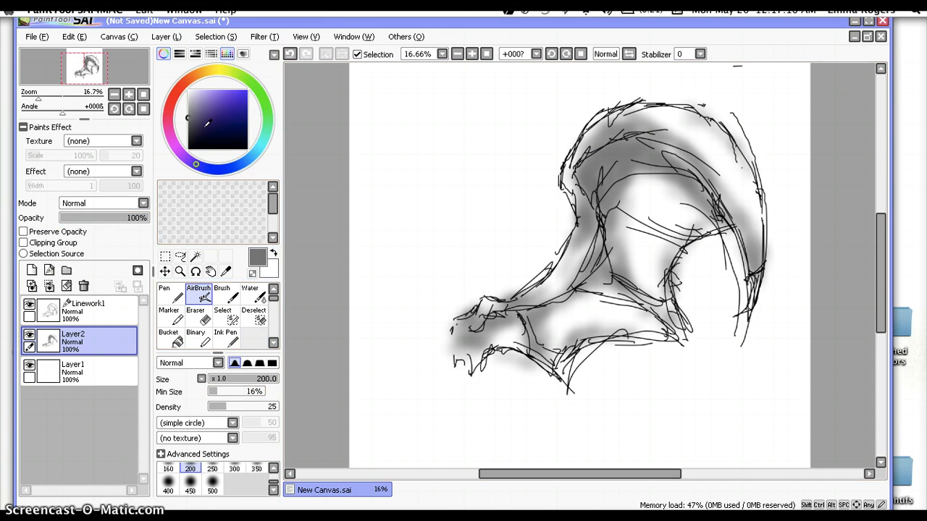
Step: Add soft lighter grey shading over the wing with the AirBrush at size 250 and density 6
{"action": "left_click", "coordinate": [188, 102]}
{"action": "left_click", "coordinate": [220, 469]}
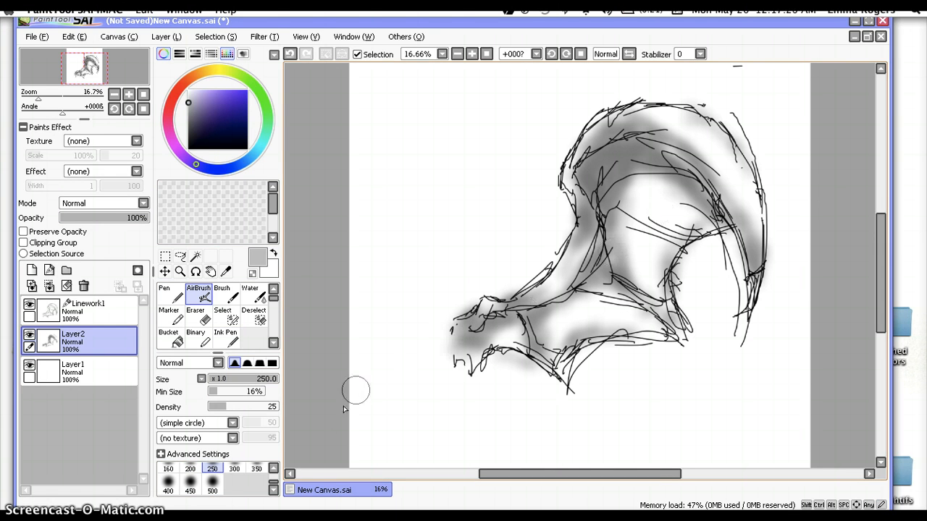
{"action": "left_click", "coordinate": [213, 408]}
{"action": "left_click", "coordinate": [211, 407]}
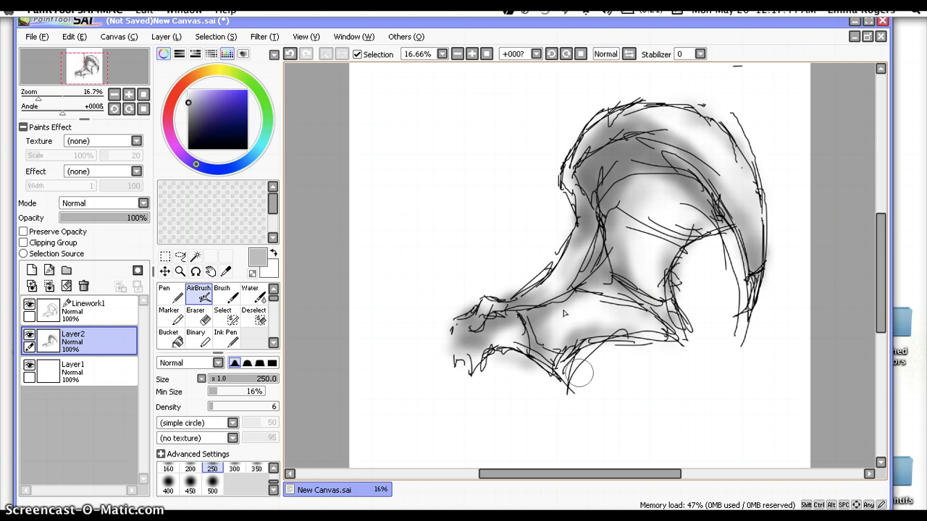
Step: Hide and show the Linework1 and Layer2 layers in turn to compare the linework with the shading
{"action": "left_click", "coordinate": [458, 53]}
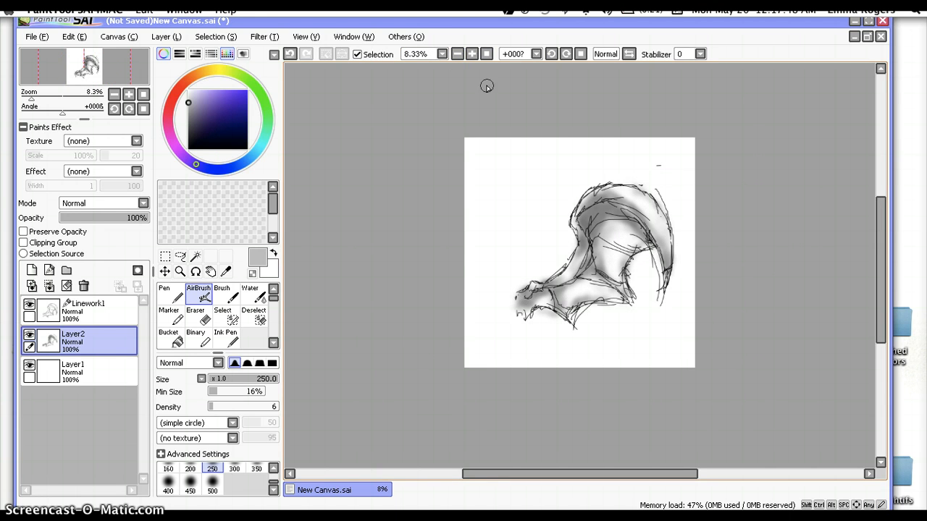
{"action": "left_click", "coordinate": [471, 54]}
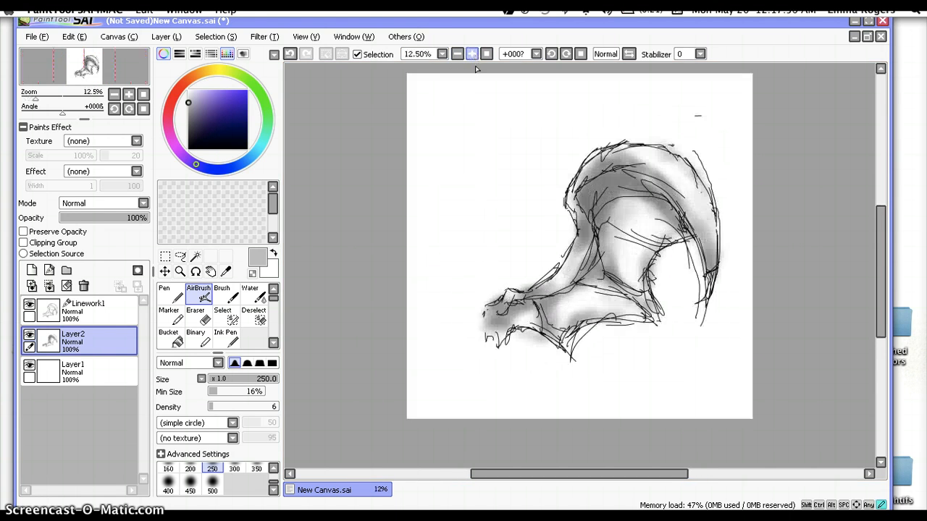
{"action": "left_click", "coordinate": [29, 305]}
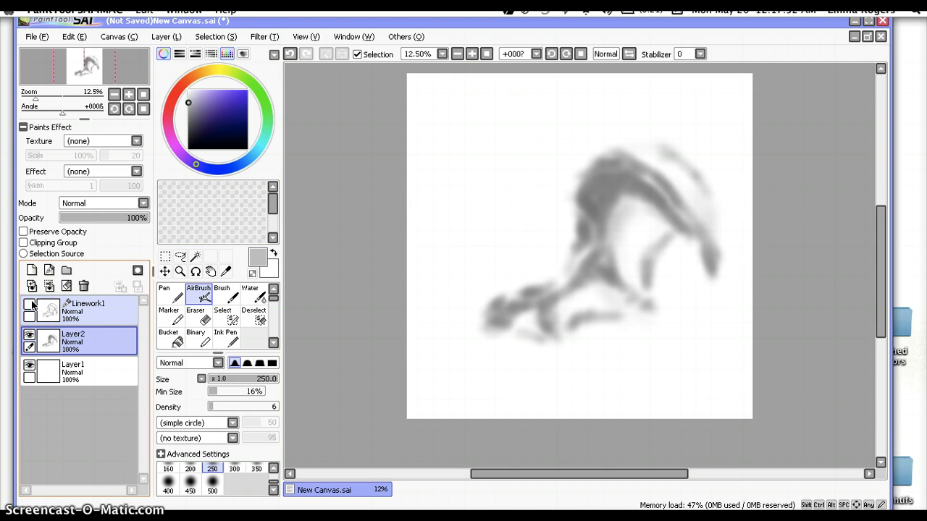
{"action": "left_click", "coordinate": [29, 305]}
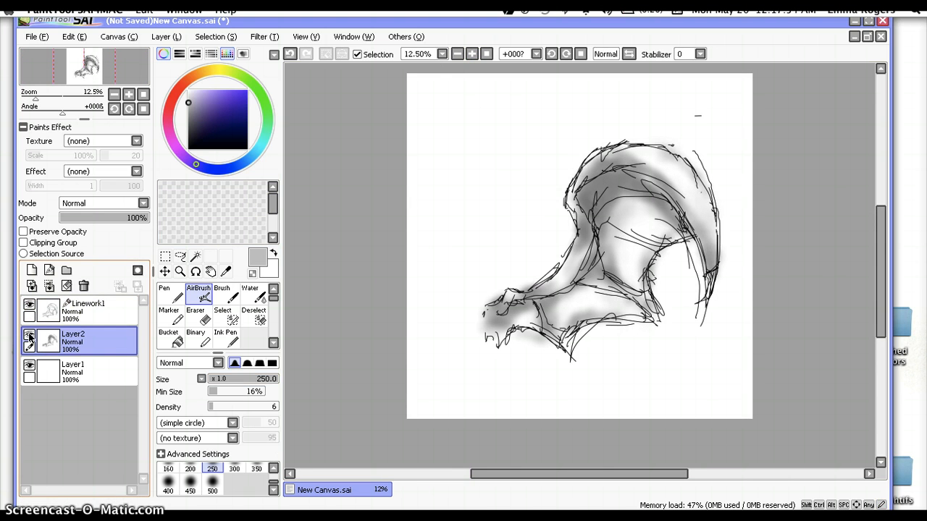
{"action": "double_click", "coordinate": [28, 336]}
Step: Set the blending mode of Layer2 to Shade and add a new empty layer above it
{"action": "left_click", "coordinate": [94, 203]}
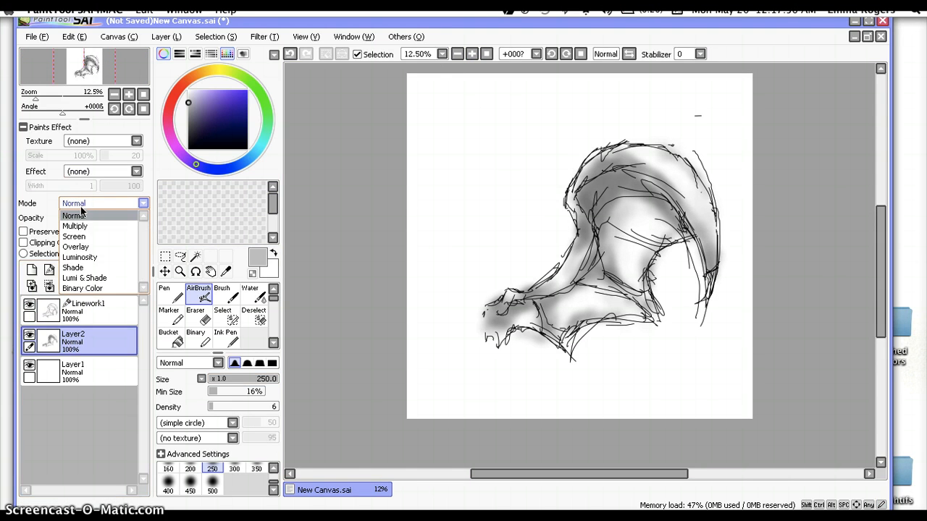
{"action": "left_click", "coordinate": [95, 267]}
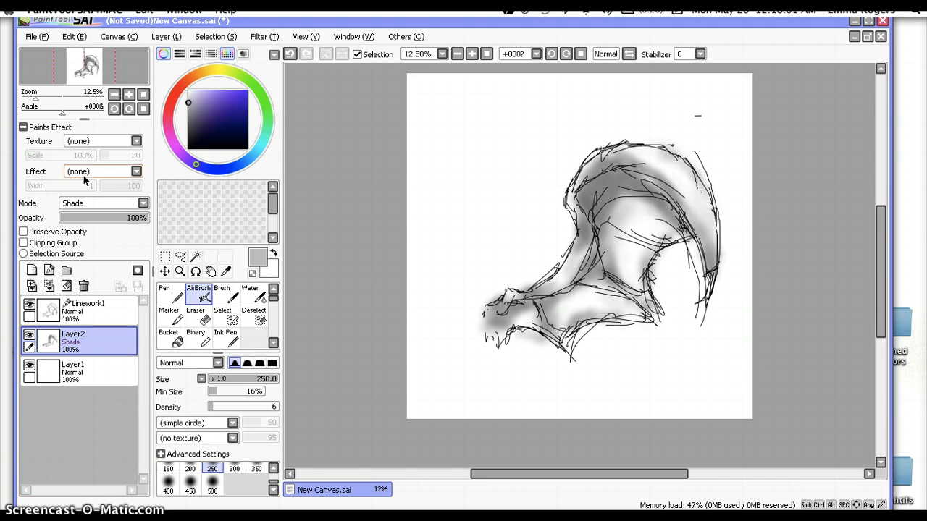
{"action": "left_click", "coordinate": [32, 270]}
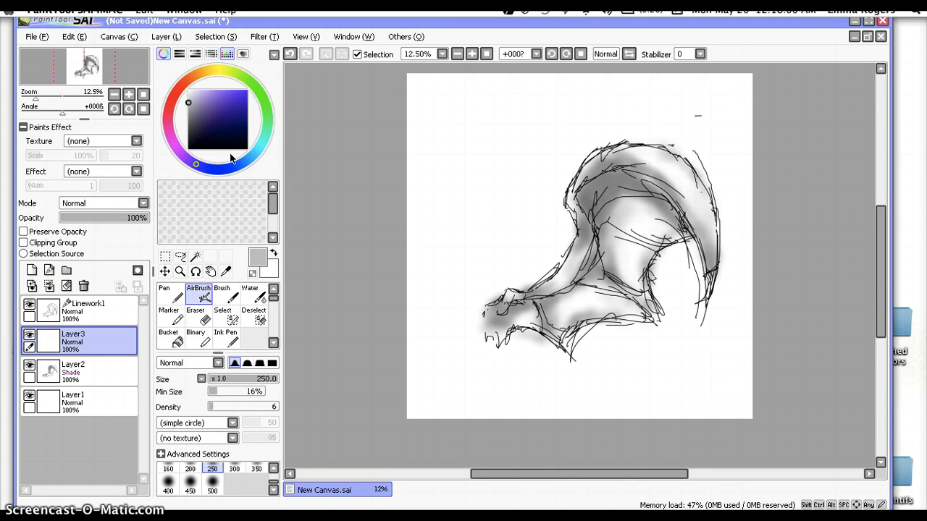
Step: Choose a muted purple and airbrush it over the wing's base, arm and lower membrane at size 250, raising the density to 27
{"action": "left_click", "coordinate": [258, 151]}
{"action": "left_click", "coordinate": [247, 91]}
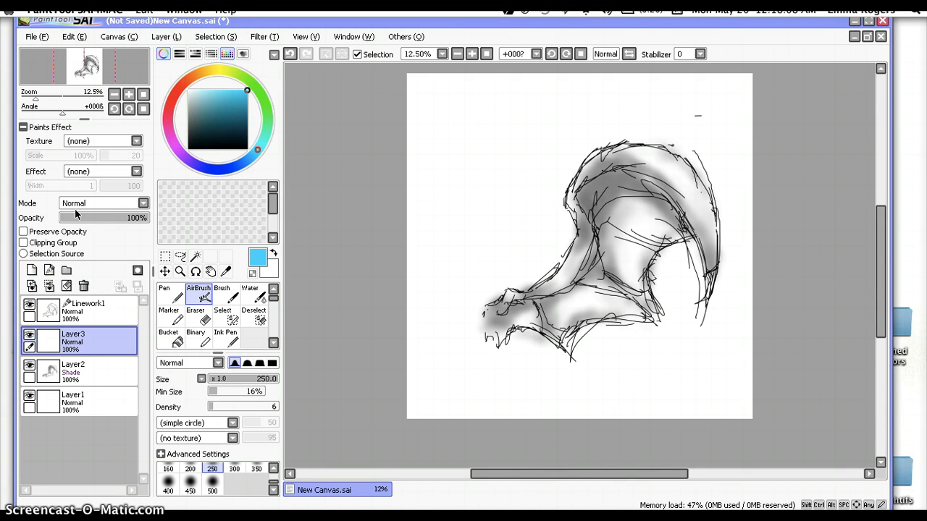
{"action": "left_click", "coordinate": [190, 161]}
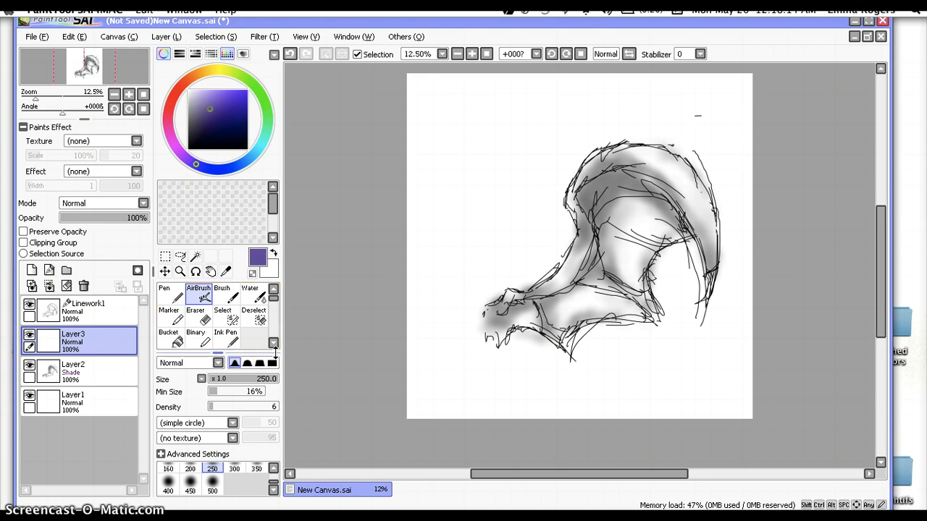
{"action": "mouse_move", "coordinate": [570, 311]}
{"action": "left_mouse_down"}
{"action": "mouse_move", "coordinate": [555, 315]}
{"action": "mouse_move", "coordinate": [576, 306]}
{"action": "mouse_move", "coordinate": [549, 289]}
{"action": "left_mouse_up"}
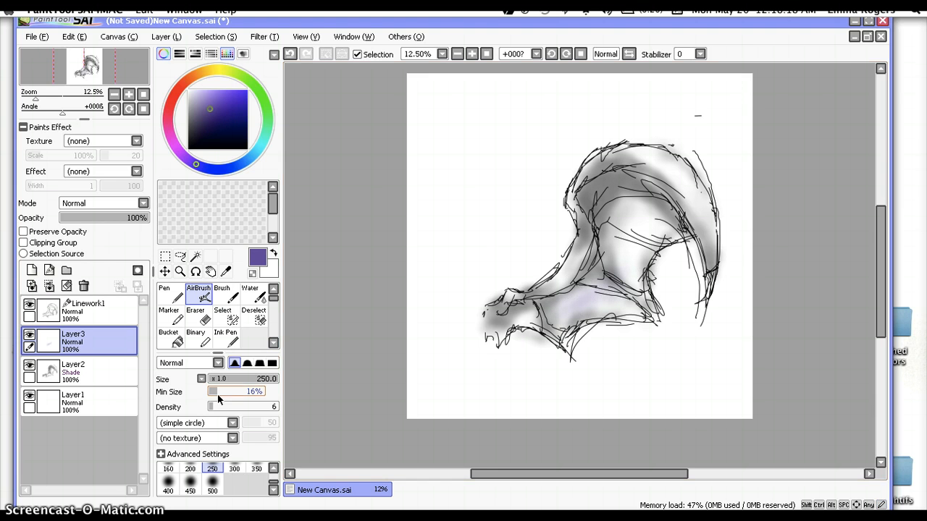
{"action": "mouse_move", "coordinate": [611, 283]}
{"action": "left_mouse_down"}
{"action": "mouse_move", "coordinate": [557, 314]}
{"action": "mouse_move", "coordinate": [623, 297]}
{"action": "mouse_move", "coordinate": [601, 311]}
{"action": "mouse_move", "coordinate": [634, 318]}
{"action": "mouse_move", "coordinate": [615, 308]}
{"action": "mouse_move", "coordinate": [647, 308]}
{"action": "mouse_move", "coordinate": [633, 281]}
{"action": "mouse_move", "coordinate": [641, 281]}
{"action": "mouse_move", "coordinate": [630, 276]}
{"action": "mouse_move", "coordinate": [633, 244]}
{"action": "mouse_move", "coordinate": [593, 286]}
{"action": "mouse_move", "coordinate": [607, 260]}
{"action": "mouse_move", "coordinate": [594, 272]}
{"action": "mouse_move", "coordinate": [600, 242]}
{"action": "mouse_move", "coordinate": [531, 318]}
{"action": "mouse_move", "coordinate": [530, 305]}
{"action": "mouse_move", "coordinate": [521, 309]}
{"action": "mouse_move", "coordinate": [539, 295]}
{"action": "mouse_move", "coordinate": [495, 319]}
{"action": "mouse_move", "coordinate": [500, 327]}
{"action": "mouse_move", "coordinate": [556, 325]}
{"action": "mouse_move", "coordinate": [540, 315]}
{"action": "mouse_move", "coordinate": [564, 326]}
{"action": "mouse_move", "coordinate": [629, 234]}
{"action": "mouse_move", "coordinate": [572, 278]}
{"action": "mouse_move", "coordinate": [622, 265]}
{"action": "left_mouse_up"}
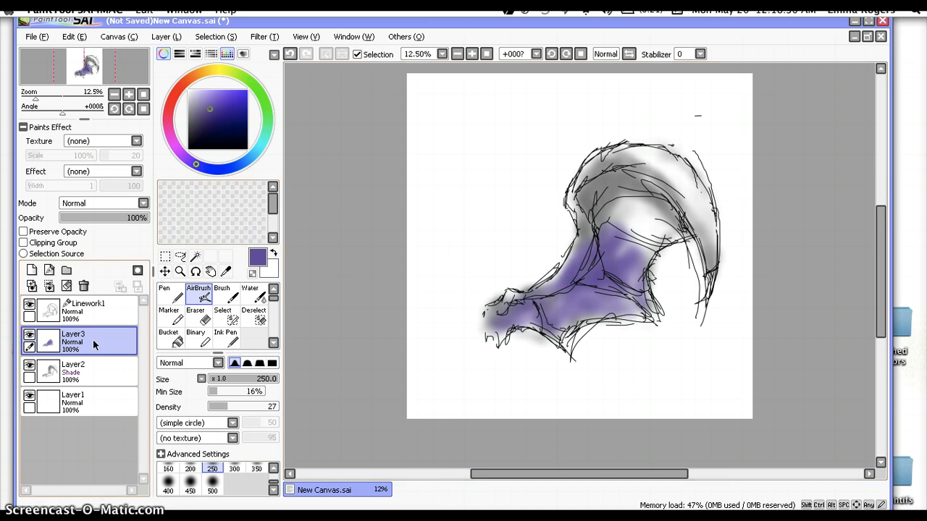
Step: Move Layer3 beneath Layer2 and airbrush purple over the rest of the wing, using a darker sampled purple as well
{"action": "left_click_drag", "start_coordinate": [93, 340], "coordinate": [99, 375]}
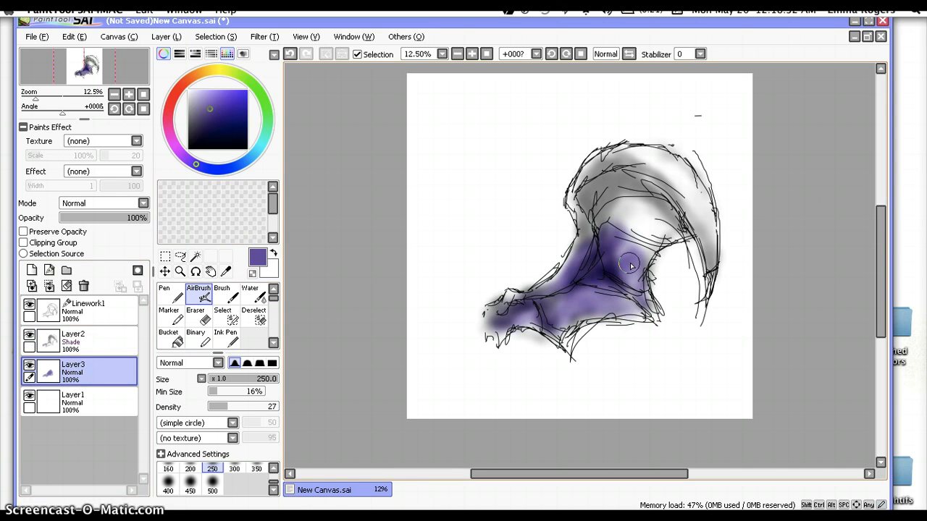
{"action": "mouse_move", "coordinate": [630, 266]}
{"action": "left_mouse_down"}
{"action": "mouse_move", "coordinate": [622, 187]}
{"action": "mouse_move", "coordinate": [591, 273]}
{"action": "mouse_move", "coordinate": [582, 274]}
{"action": "mouse_move", "coordinate": [588, 235]}
{"action": "mouse_move", "coordinate": [556, 287]}
{"action": "mouse_move", "coordinate": [604, 277]}
{"action": "mouse_move", "coordinate": [650, 239]}
{"action": "mouse_move", "coordinate": [634, 260]}
{"action": "mouse_move", "coordinate": [668, 208]}
{"action": "mouse_move", "coordinate": [658, 216]}
{"action": "mouse_move", "coordinate": [648, 196]}
{"action": "mouse_move", "coordinate": [661, 196]}
{"action": "mouse_move", "coordinate": [609, 194]}
{"action": "mouse_move", "coordinate": [638, 214]}
{"action": "mouse_move", "coordinate": [685, 222]}
{"action": "mouse_move", "coordinate": [666, 236]}
{"action": "mouse_move", "coordinate": [707, 222]}
{"action": "mouse_move", "coordinate": [712, 248]}
{"action": "mouse_move", "coordinate": [707, 216]}
{"action": "mouse_move", "coordinate": [667, 190]}
{"action": "mouse_move", "coordinate": [692, 208]}
{"action": "mouse_move", "coordinate": [682, 176]}
{"action": "mouse_move", "coordinate": [696, 186]}
{"action": "mouse_move", "coordinate": [635, 166]}
{"action": "mouse_move", "coordinate": [629, 183]}
{"action": "mouse_move", "coordinate": [642, 154]}
{"action": "mouse_move", "coordinate": [681, 159]}
{"action": "mouse_move", "coordinate": [612, 161]}
{"action": "mouse_move", "coordinate": [586, 194]}
{"action": "mouse_move", "coordinate": [590, 219]}
{"action": "mouse_move", "coordinate": [581, 171]}
{"action": "mouse_move", "coordinate": [620, 160]}
{"action": "mouse_move", "coordinate": [580, 179]}
{"action": "mouse_move", "coordinate": [587, 237]}
{"action": "mouse_move", "coordinate": [610, 208]}
{"action": "mouse_move", "coordinate": [629, 211]}
{"action": "mouse_move", "coordinate": [612, 209]}
{"action": "mouse_move", "coordinate": [632, 195]}
{"action": "mouse_move", "coordinate": [604, 213]}
{"action": "mouse_move", "coordinate": [643, 162]}
{"action": "mouse_move", "coordinate": [678, 167]}
{"action": "mouse_move", "coordinate": [638, 215]}
{"action": "mouse_move", "coordinate": [637, 207]}
{"action": "mouse_move", "coordinate": [663, 203]}
{"action": "mouse_move", "coordinate": [661, 161]}
{"action": "mouse_move", "coordinate": [704, 221]}
{"action": "mouse_move", "coordinate": [702, 254]}
{"action": "left_mouse_up"}
{"action": "right_click", "coordinate": [599, 211]}
{"action": "mouse_move", "coordinate": [627, 203]}
{"action": "left_mouse_down"}
{"action": "mouse_move", "coordinate": [621, 265]}
{"action": "mouse_move", "coordinate": [539, 308]}
{"action": "mouse_move", "coordinate": [520, 299]}
{"action": "mouse_move", "coordinate": [484, 326]}
{"action": "mouse_move", "coordinate": [579, 304]}
{"action": "mouse_move", "coordinate": [655, 231]}
{"action": "mouse_move", "coordinate": [621, 188]}
{"action": "mouse_move", "coordinate": [625, 162]}
{"action": "mouse_move", "coordinate": [580, 199]}
{"action": "mouse_move", "coordinate": [572, 225]}
{"action": "mouse_move", "coordinate": [630, 246]}
{"action": "mouse_move", "coordinate": [659, 198]}
{"action": "mouse_move", "coordinate": [693, 209]}
{"action": "mouse_move", "coordinate": [672, 241]}
{"action": "mouse_move", "coordinate": [325, 330]}
{"action": "left_mouse_up"}
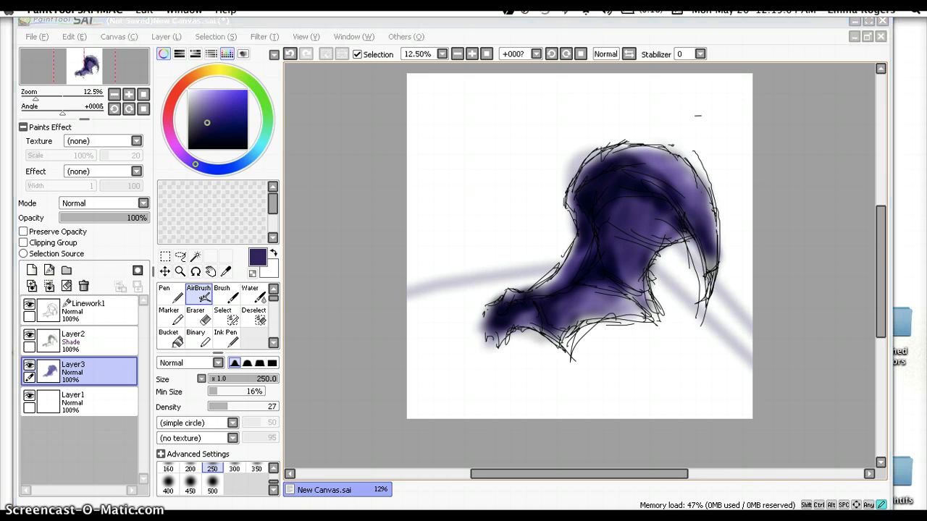